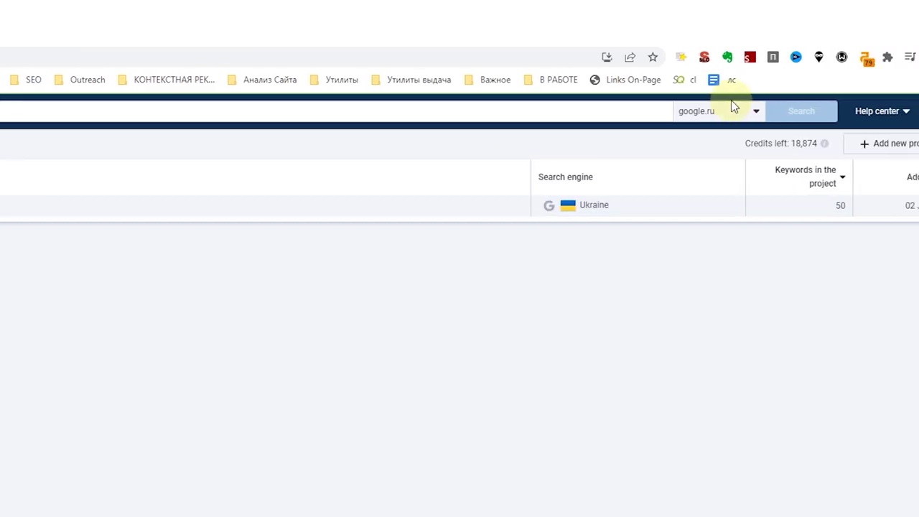
Open the existing keyword batch analysis project and examine its keywords' volume, difficulty, cost, PPC competition and results.
{"action": "left_click", "coordinate": [798, 144]}
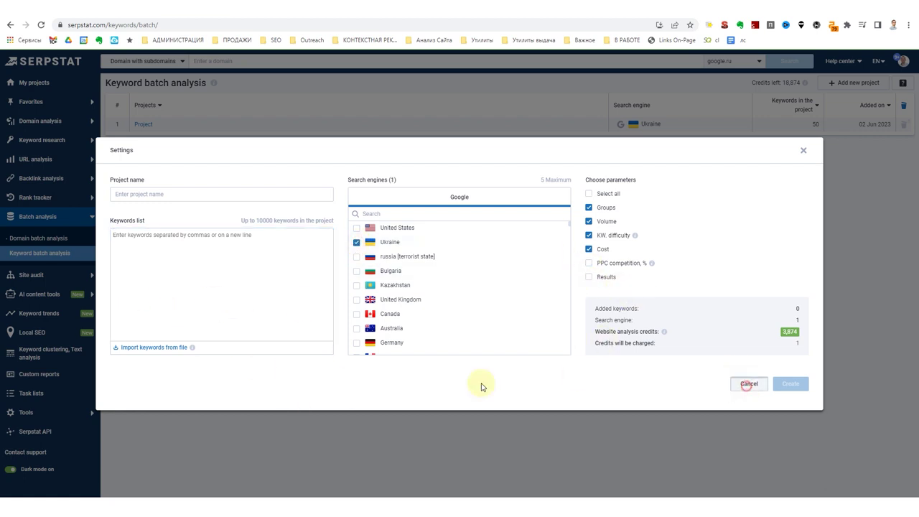
{"action": "left_click", "coordinate": [746, 385]}
{"action": "left_click", "coordinate": [143, 127]}
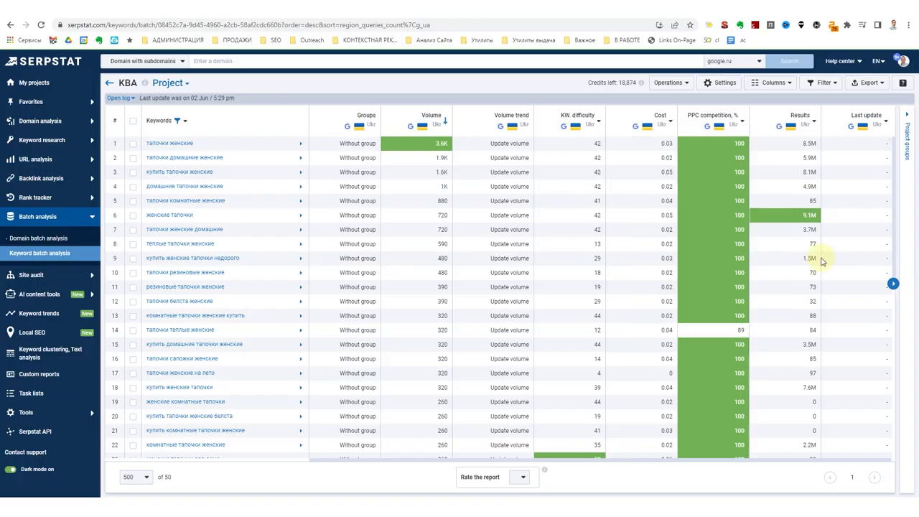
{"action": "scroll", "coordinate": [760, 255], "scroll_direction": "down", "scroll_amount": 3}
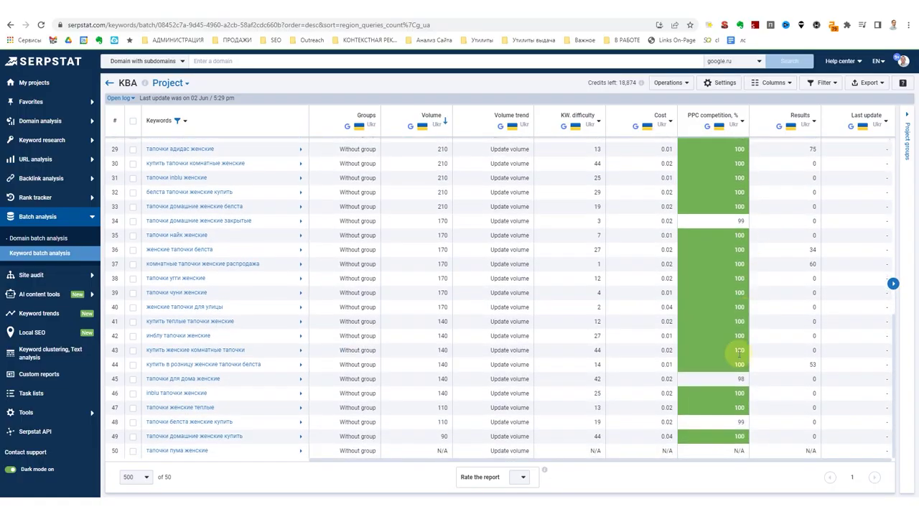
{"action": "scroll", "coordinate": [727, 413], "scroll_direction": "up", "scroll_amount": 5}
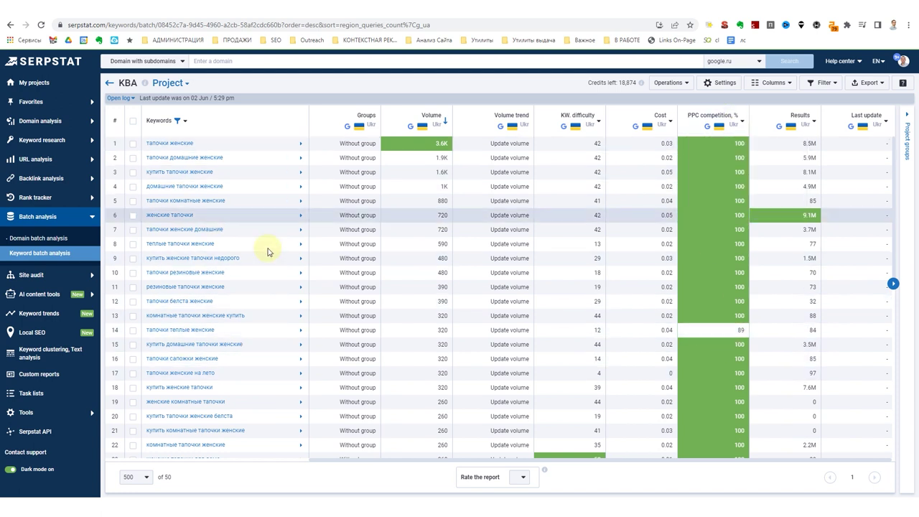
{"action": "scroll", "coordinate": [267, 252], "scroll_direction": "down", "scroll_amount": 5}
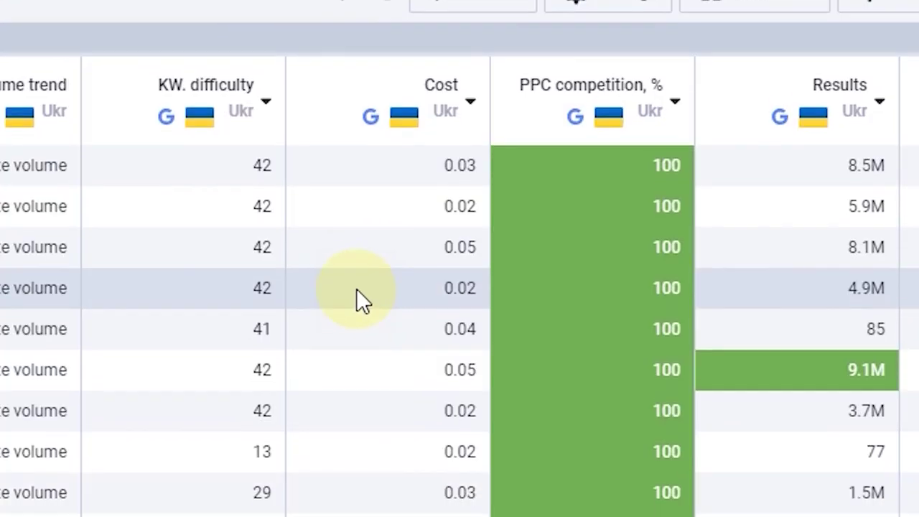
{"action": "scroll", "coordinate": [399, 120], "scroll_direction": "down", "scroll_amount": 2}
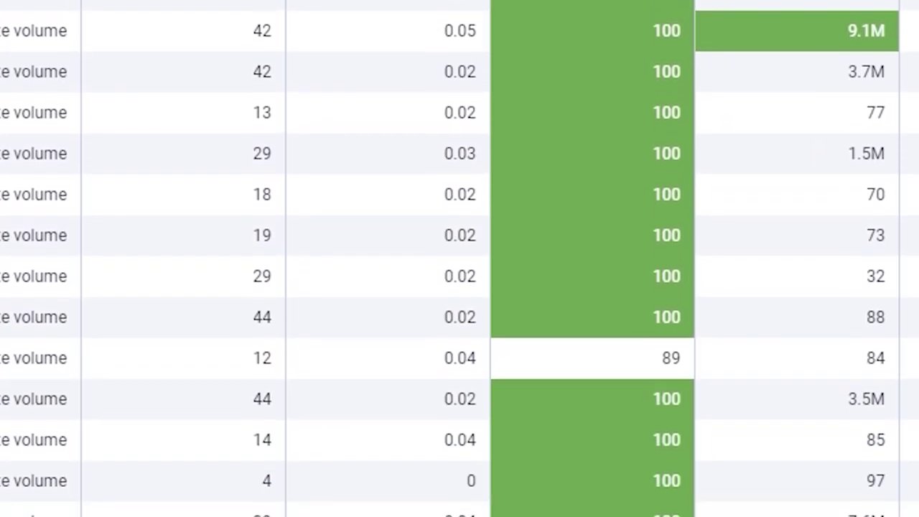
{"action": "scroll", "coordinate": [437, 130], "scroll_direction": "down", "scroll_amount": 5}
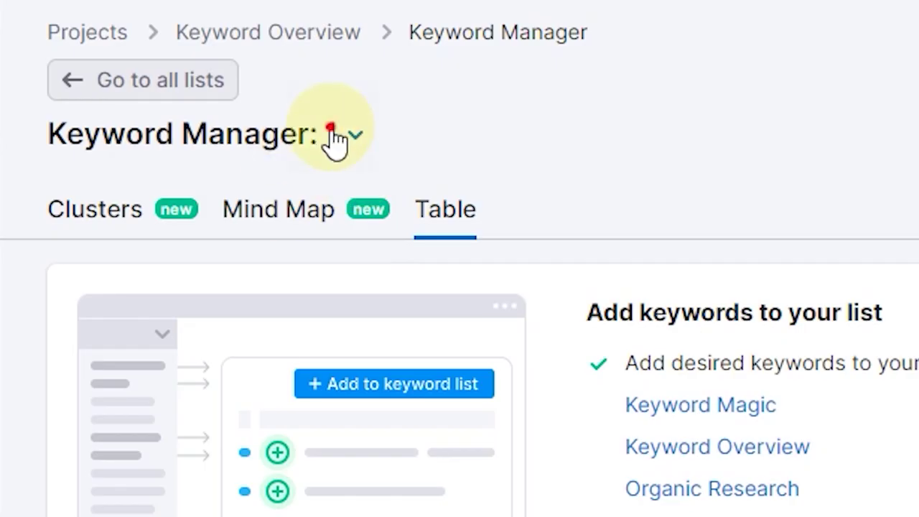
In Semrush Keyword Manager list 1, manually add the women's slipper keywords using the Ukraine database.
{"action": "left_click", "coordinate": [334, 138]}
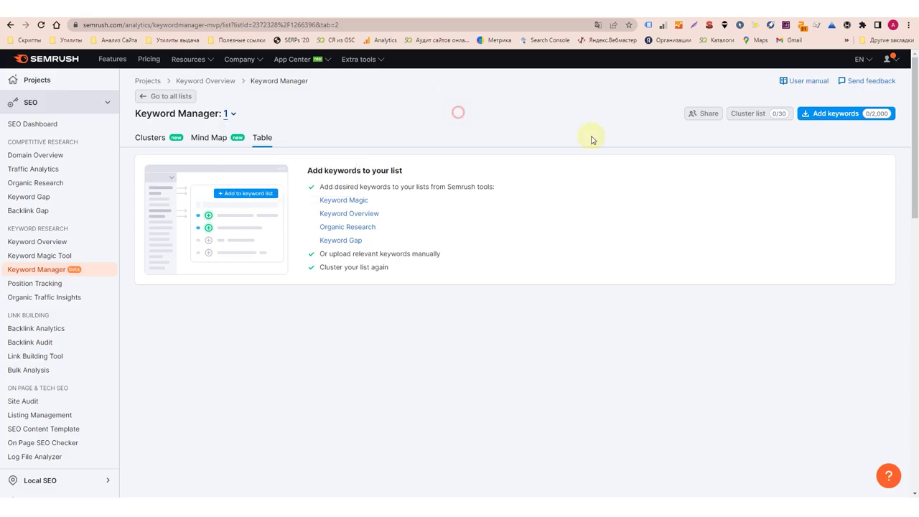
{"action": "left_click", "coordinate": [840, 113]}
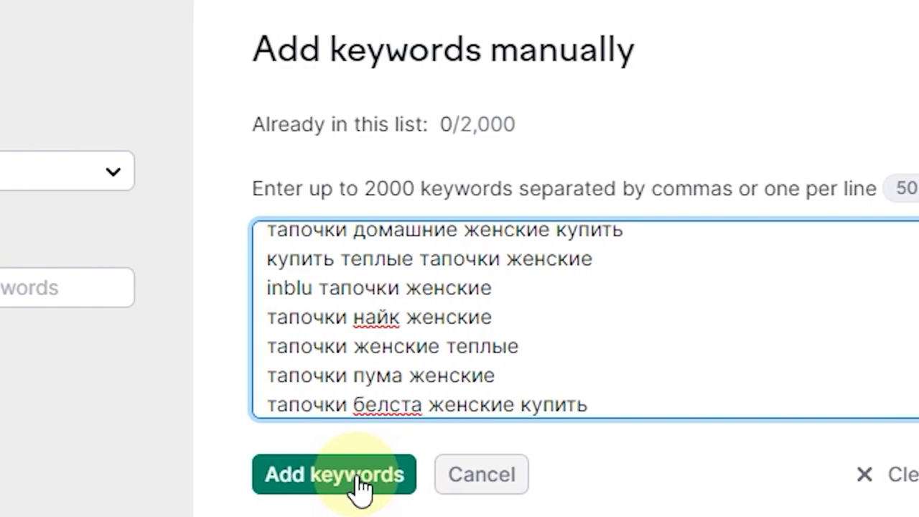
{"action": "left_click", "coordinate": [309, 282]}
{"action": "left_click", "coordinate": [318, 172]}
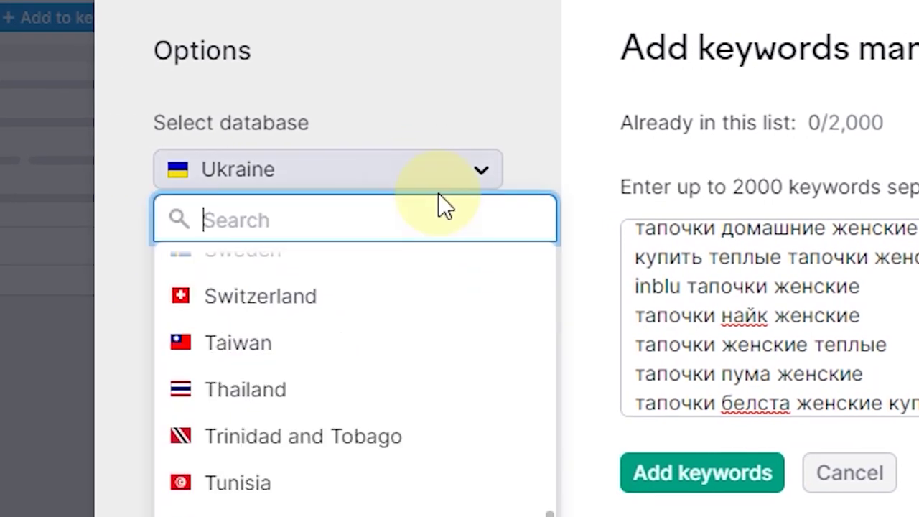
{"action": "scroll", "coordinate": [287, 463], "scroll_direction": "down", "scroll_amount": 3}
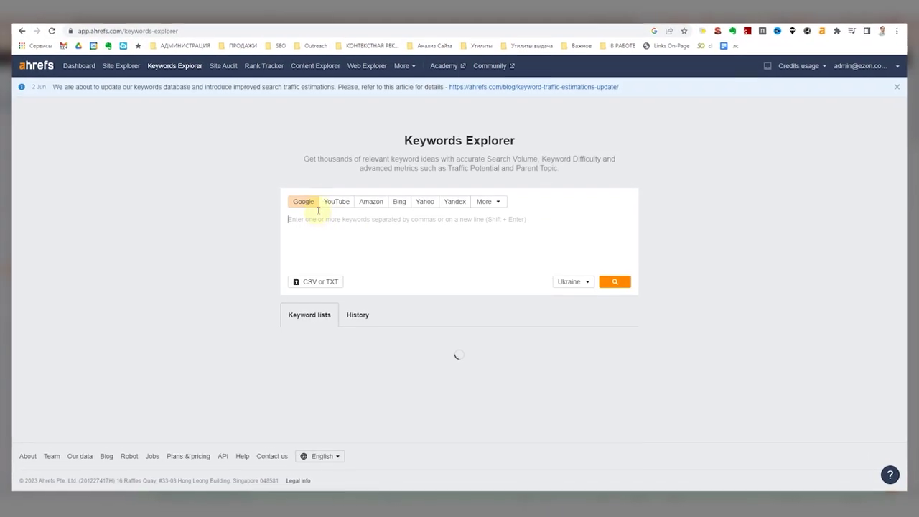
In Ahrefs Keywords Explorer, enter the copied keyword list for Google in Ukraine.
{"action": "key", "text": "ctrl+v"}
{"action": "scroll", "coordinate": [653, 424], "scroll_direction": "down", "scroll_amount": 10}
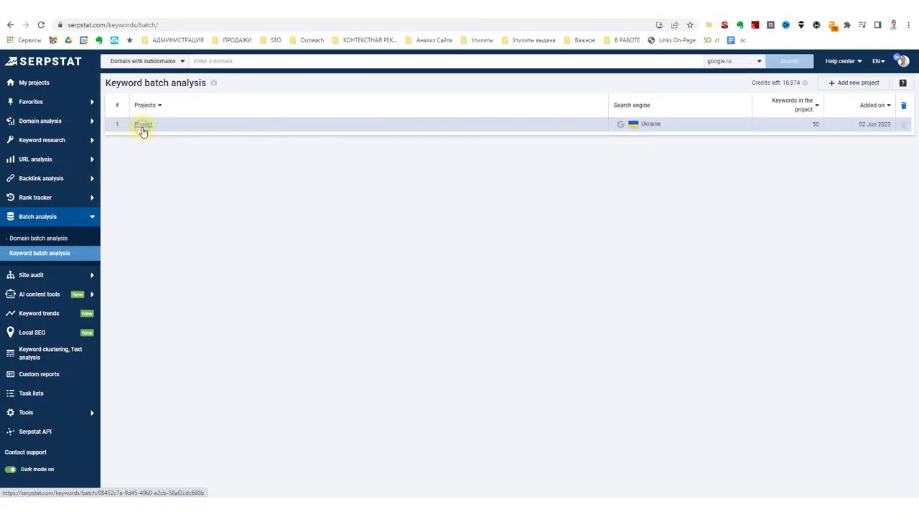
Reopen the Serpstat batch project, and examine the volume, KD, CPC and competitive density of all keywords in Semrush Keyword Manager.
{"action": "left_click", "coordinate": [143, 128]}
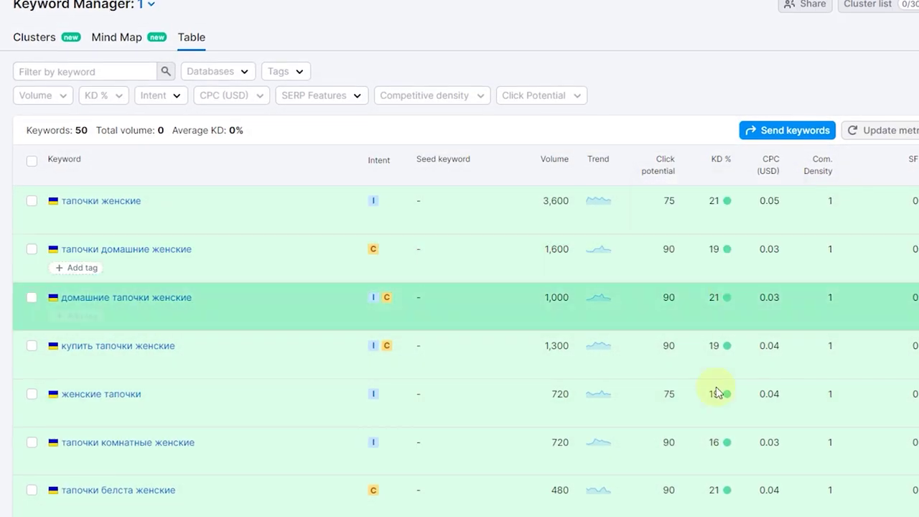
{"action": "scroll", "coordinate": [715, 417], "scroll_direction": "down", "scroll_amount": 8}
{"action": "scroll", "coordinate": [708, 431], "scroll_direction": "down", "scroll_amount": 12}
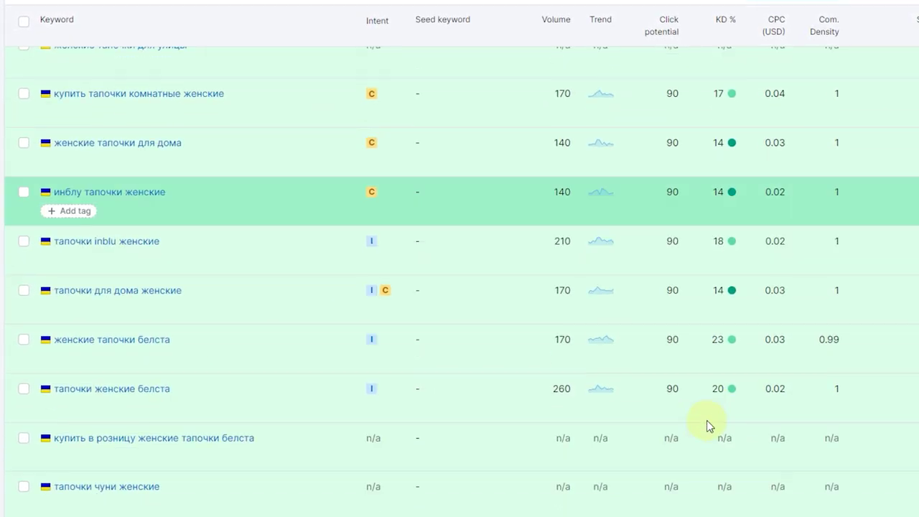
{"action": "scroll", "coordinate": [709, 423], "scroll_direction": "down", "scroll_amount": 5}
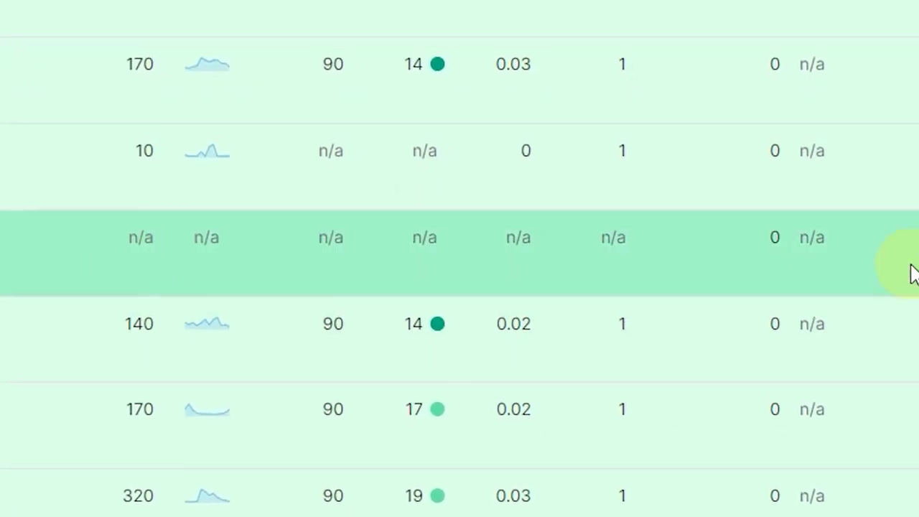
{"action": "scroll", "coordinate": [914, 270], "scroll_direction": "down", "scroll_amount": 3}
{"action": "scroll", "coordinate": [911, 260], "scroll_direction": "down", "scroll_amount": 3}
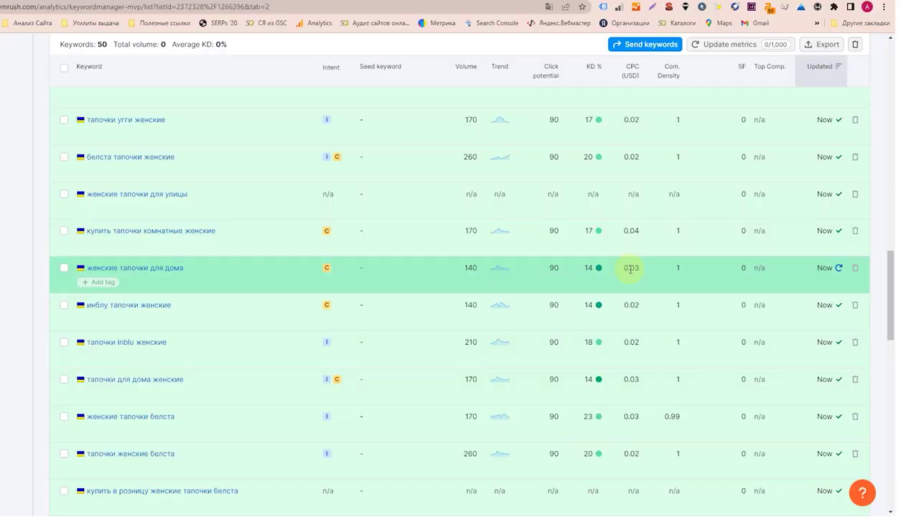
{"action": "scroll", "coordinate": [625, 263], "scroll_direction": "down", "scroll_amount": 10}
{"action": "scroll", "coordinate": [620, 298], "scroll_direction": "down", "scroll_amount": 5}
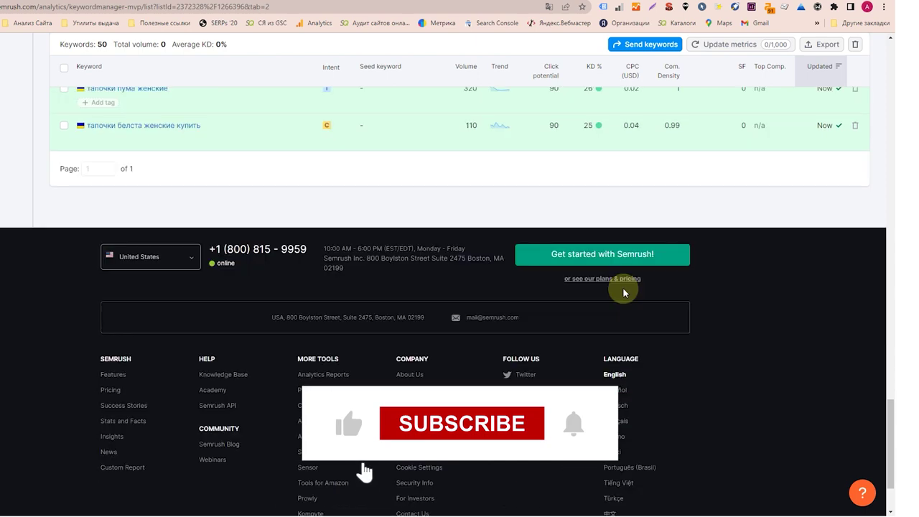
{"action": "scroll", "coordinate": [667, 300], "scroll_direction": "up", "scroll_amount": 5}
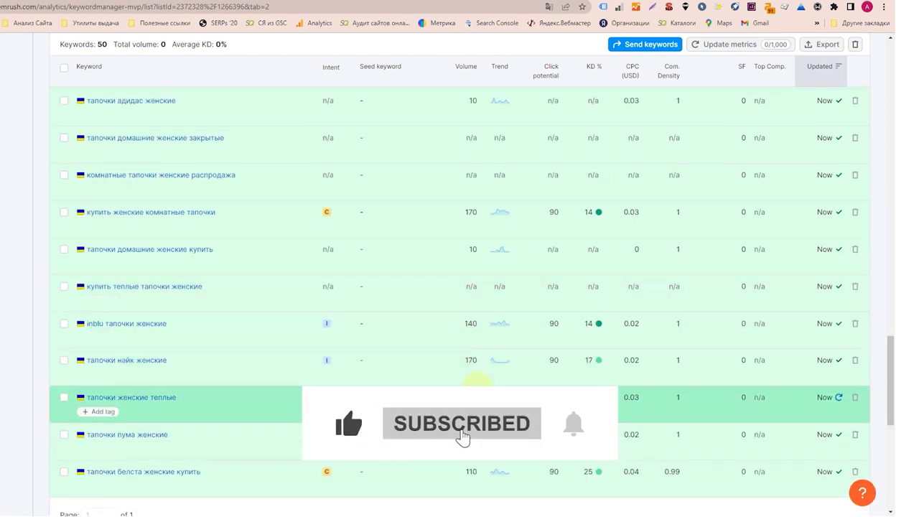
{"action": "scroll", "coordinate": [464, 339], "scroll_direction": "up", "scroll_amount": 10}
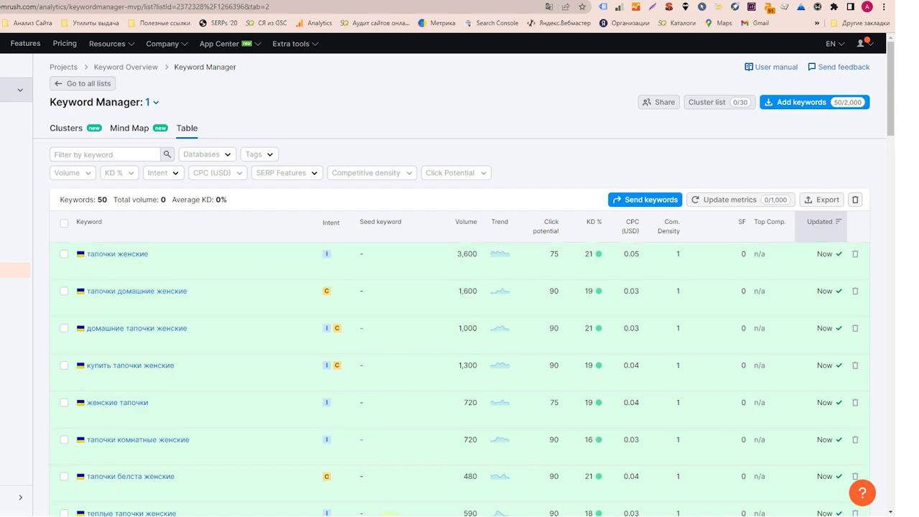
In Google Ads Keyword Planner, replace the Odesa target location with Ukraine, and return to the Semrush keyword table.
{"action": "key", "text": "alt+Tab"}
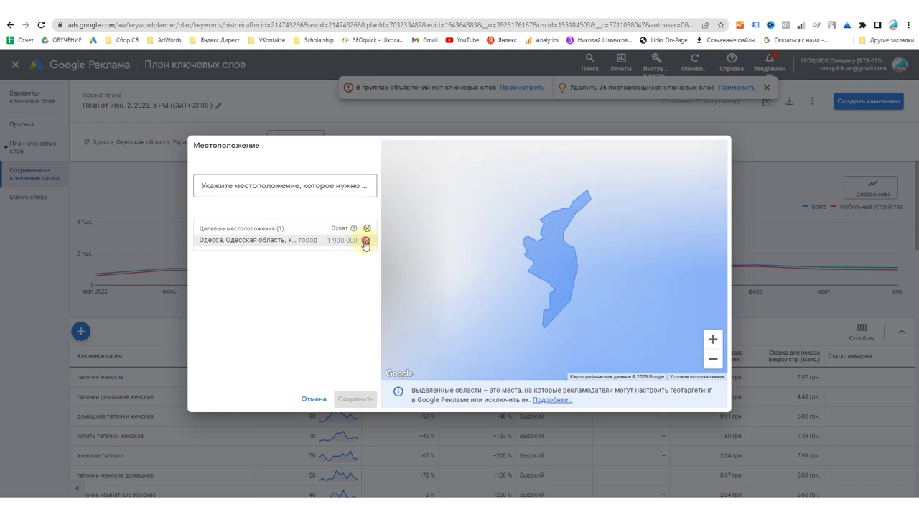
{"action": "left_click", "coordinate": [365, 242]}
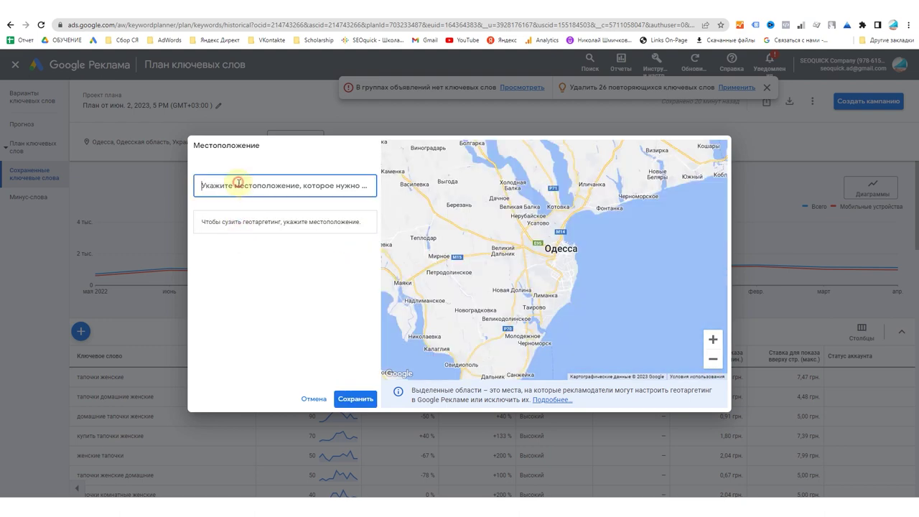
{"action": "key", "text": "Return"}
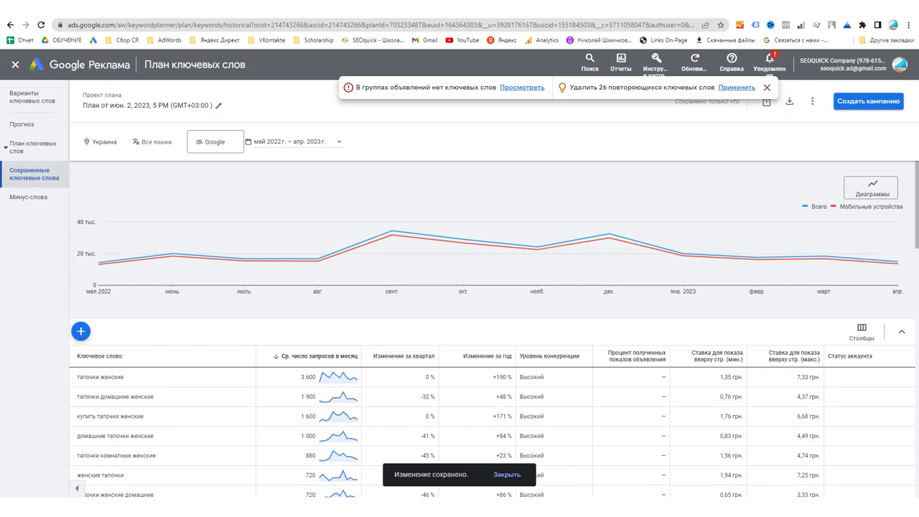
{"action": "key", "text": "alt+Tab"}
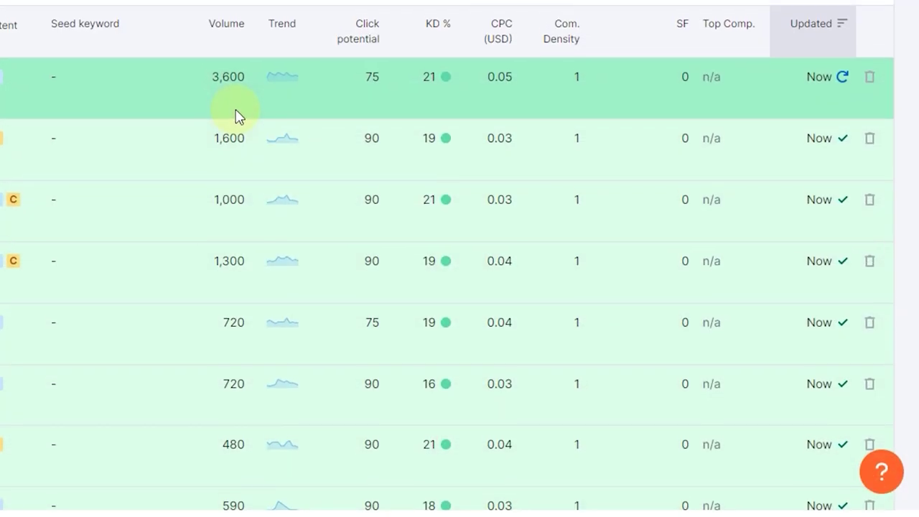
{"action": "mouse_move", "coordinate": [429, 109]}
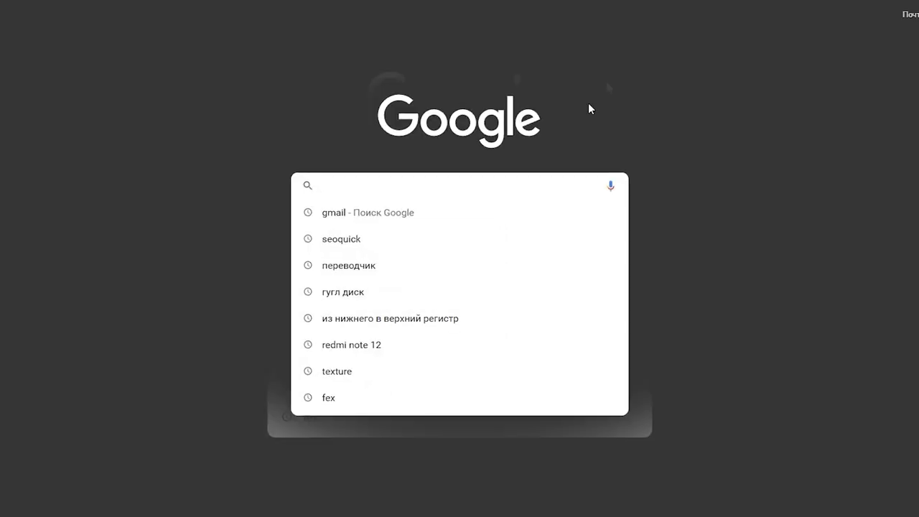
Enter "купить что-то о" in Google search, and skim the Keyword Golden Ratio article on the Eminence site.
{"action": "type", "text": "купить что-то о"}
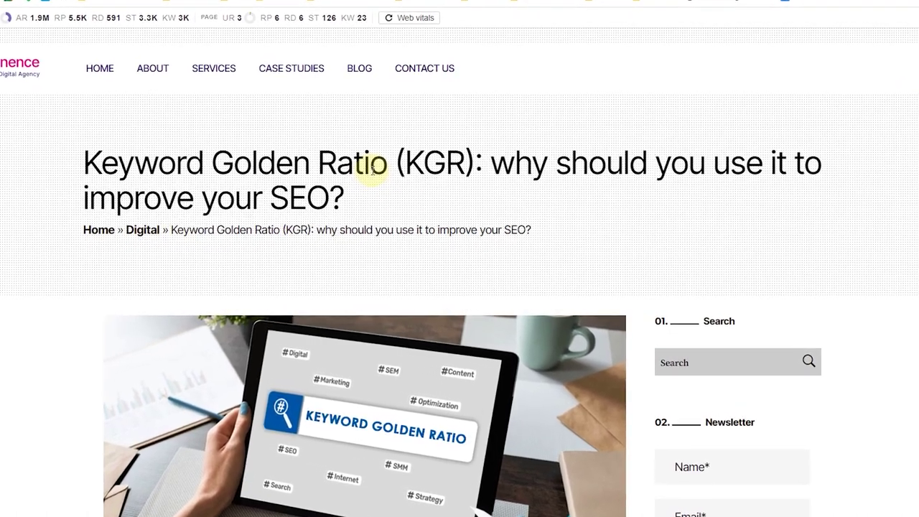
{"action": "scroll", "coordinate": [474, 185], "scroll_direction": "down", "scroll_amount": 10}
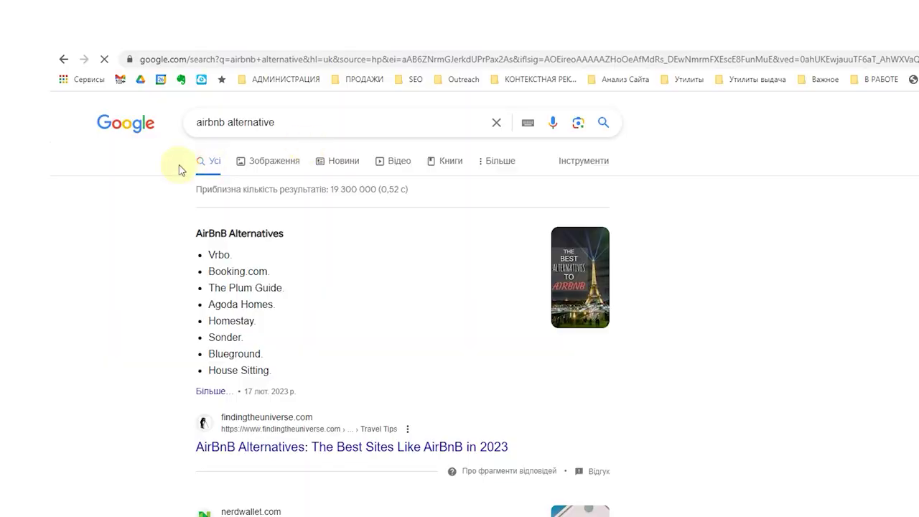
Look through the Google results for "airbnb alternative", and repeat the search with the "allintitle:" operator in front of the query.
{"action": "left_click", "coordinate": [336, 122]}
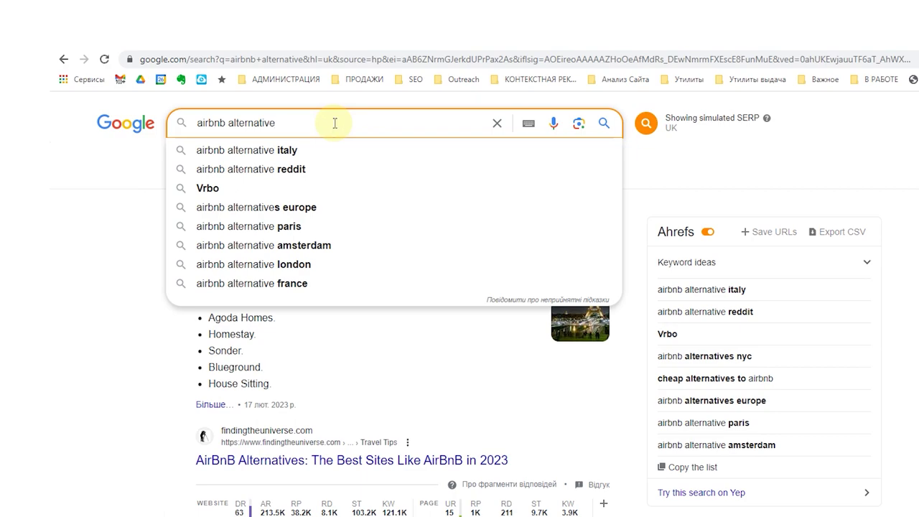
{"action": "scroll", "coordinate": [916, 418], "scroll_direction": "down", "scroll_amount": 4}
{"action": "scroll", "coordinate": [915, 408], "scroll_direction": "down", "scroll_amount": 6}
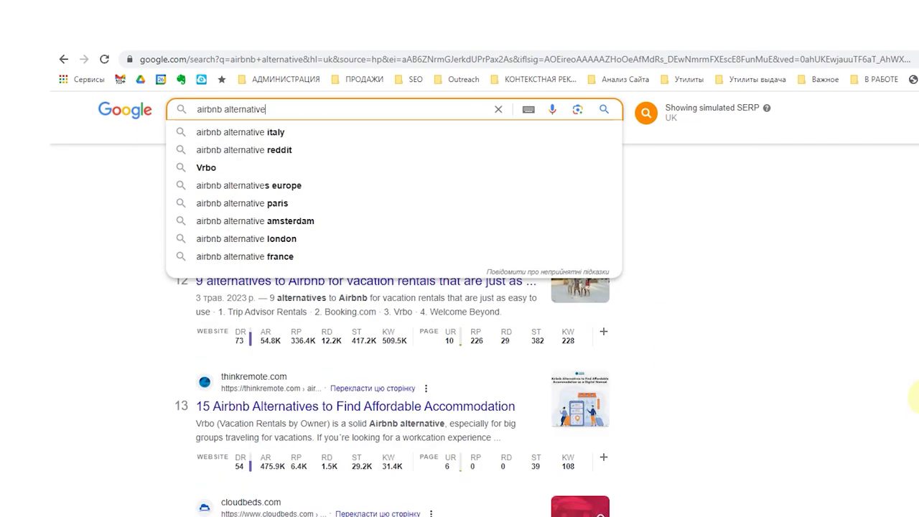
{"action": "scroll", "coordinate": [915, 408], "scroll_direction": "down", "scroll_amount": 6}
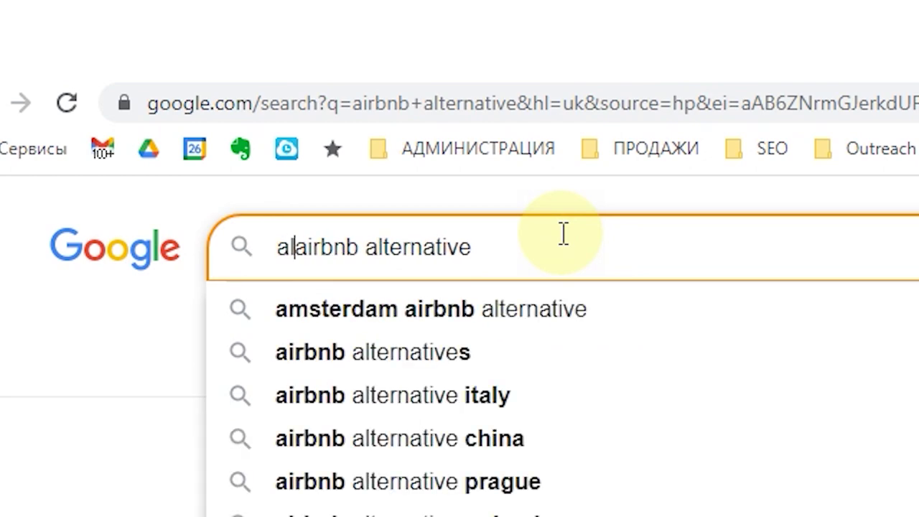
{"action": "type", "text": "llintitle:"}
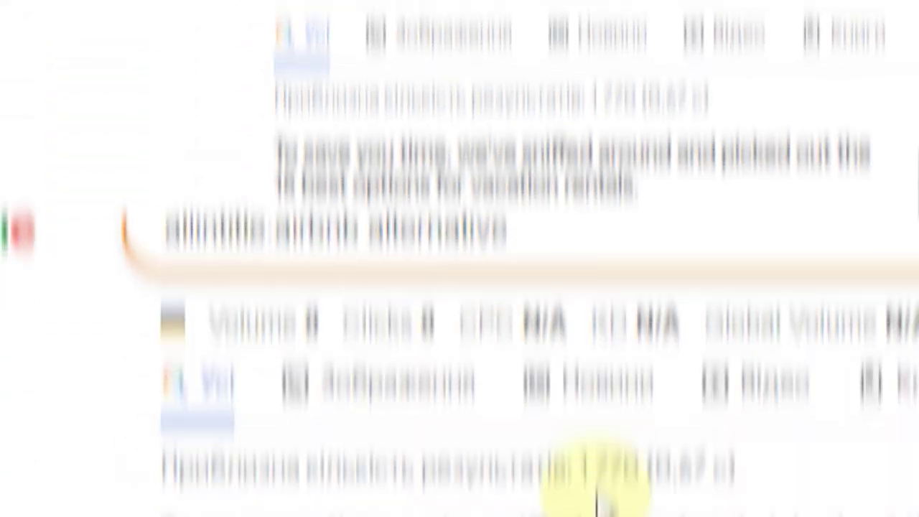
{"action": "left_click", "coordinate": [604, 428]}
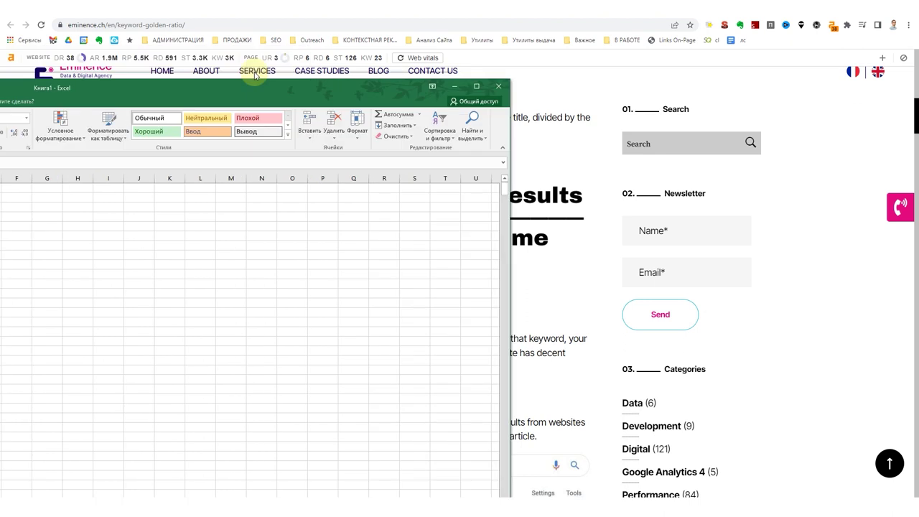
Enlarge the blank Excel workbook, and read the Keyword Golden Ratio article's sections on allintitle, the KGR rule and finding KGR terms.
{"action": "double_click", "coordinate": [259, 82]}
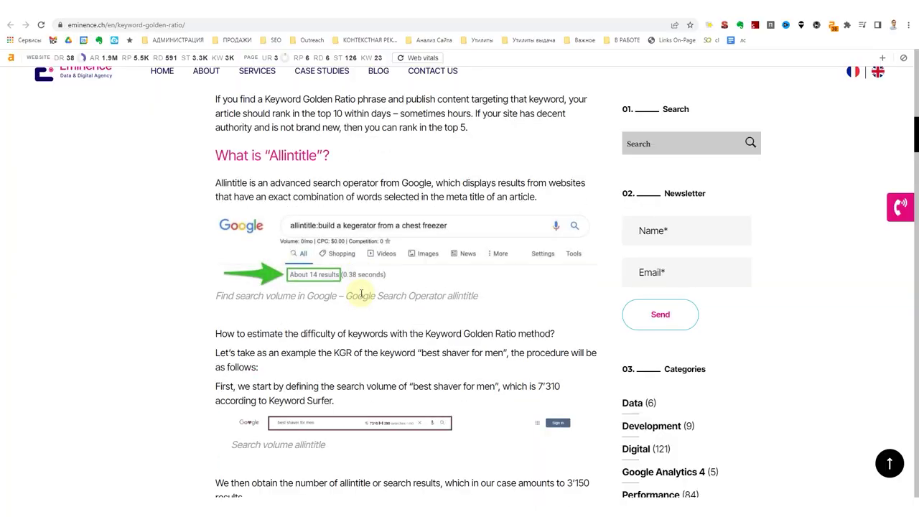
{"action": "scroll", "coordinate": [362, 294], "scroll_direction": "down", "scroll_amount": 1}
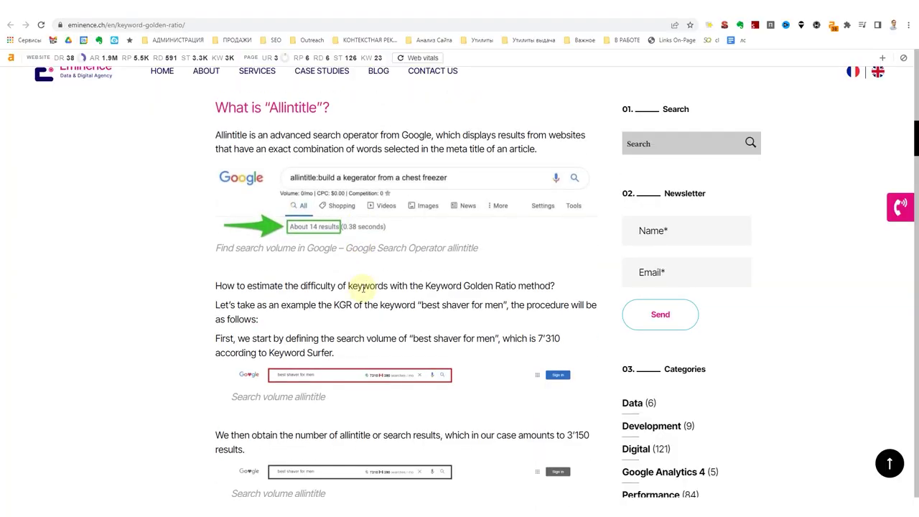
{"action": "scroll", "coordinate": [362, 309], "scroll_direction": "down", "scroll_amount": 10}
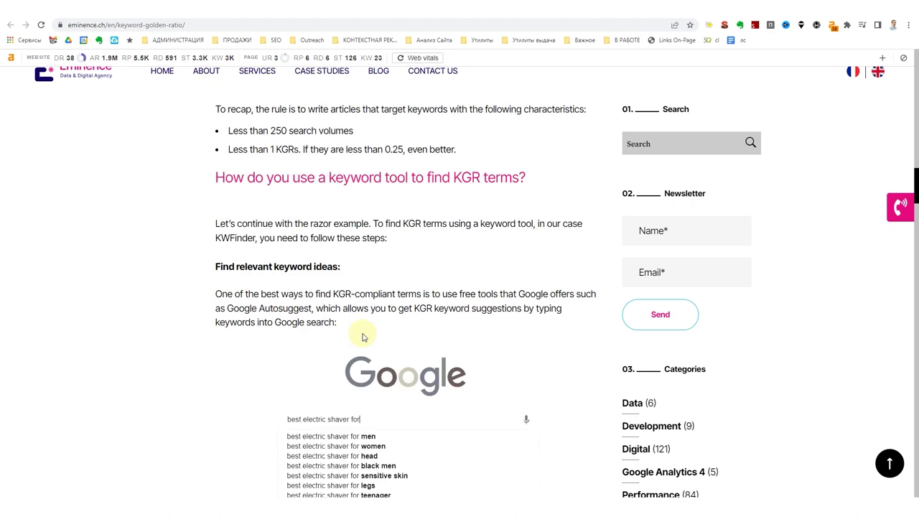
{"action": "scroll", "coordinate": [363, 332], "scroll_direction": "down", "scroll_amount": 18}
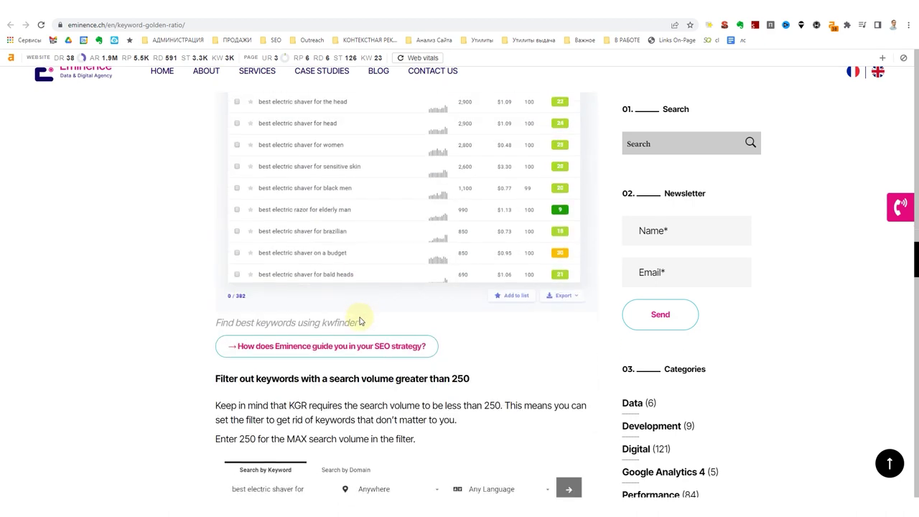
Examine the article's allintitle example and KGR calculation, and mark the rules for KGR below 0.25 and between 0.25 and 1.
{"action": "scroll", "coordinate": [362, 321], "scroll_direction": "down", "scroll_amount": 15}
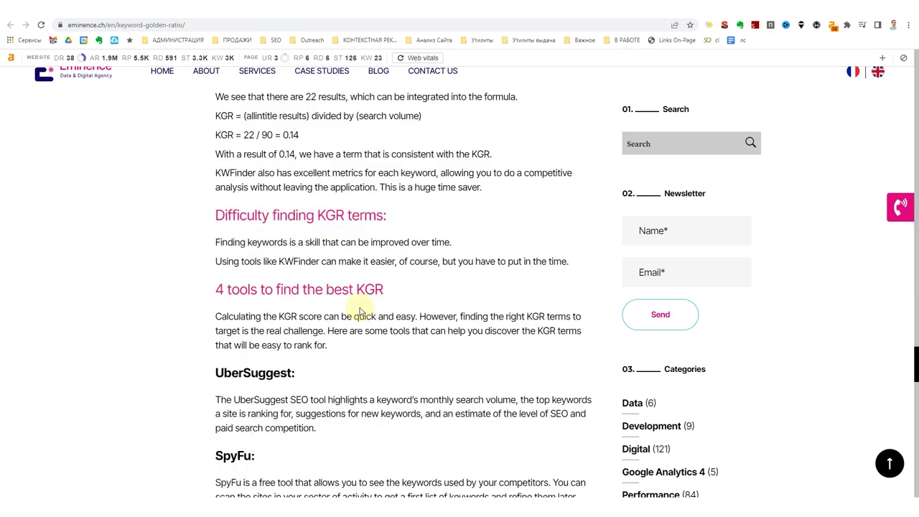
{"action": "scroll", "coordinate": [362, 311], "scroll_direction": "down", "scroll_amount": 3}
{"action": "scroll", "coordinate": [360, 308], "scroll_direction": "up", "scroll_amount": 6}
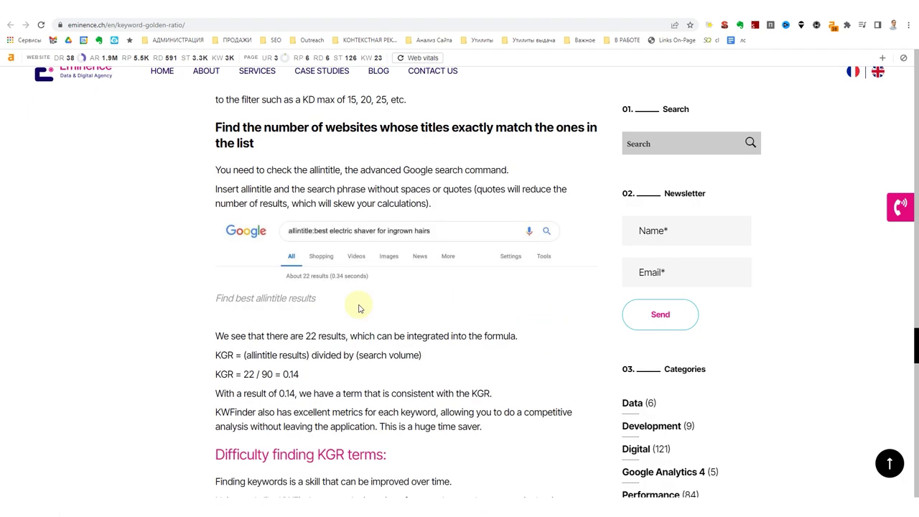
{"action": "scroll", "coordinate": [360, 309], "scroll_direction": "up", "scroll_amount": 15}
{"action": "scroll", "coordinate": [357, 313], "scroll_direction": "up", "scroll_amount": 10}
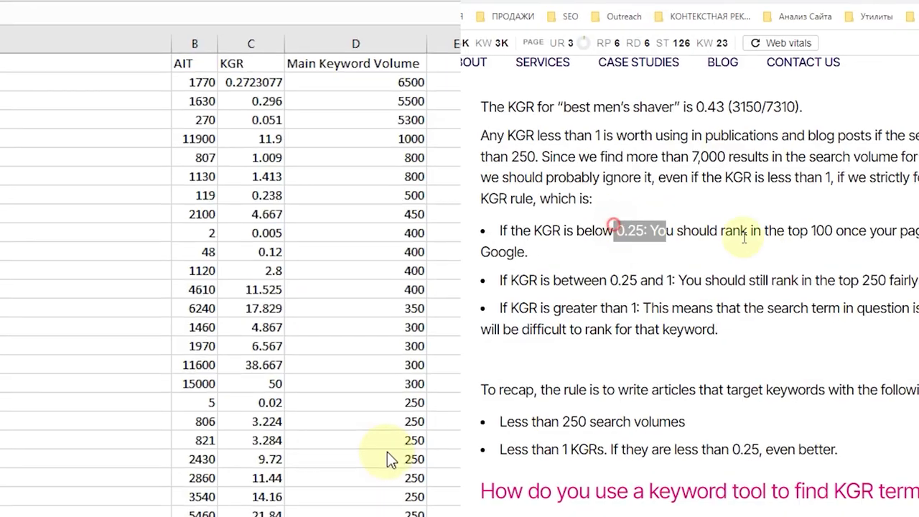
{"action": "left_click_drag", "start_coordinate": [745, 239], "coordinate": [761, 233]}
{"action": "left_click_drag", "start_coordinate": [528, 249], "coordinate": [499, 245]}
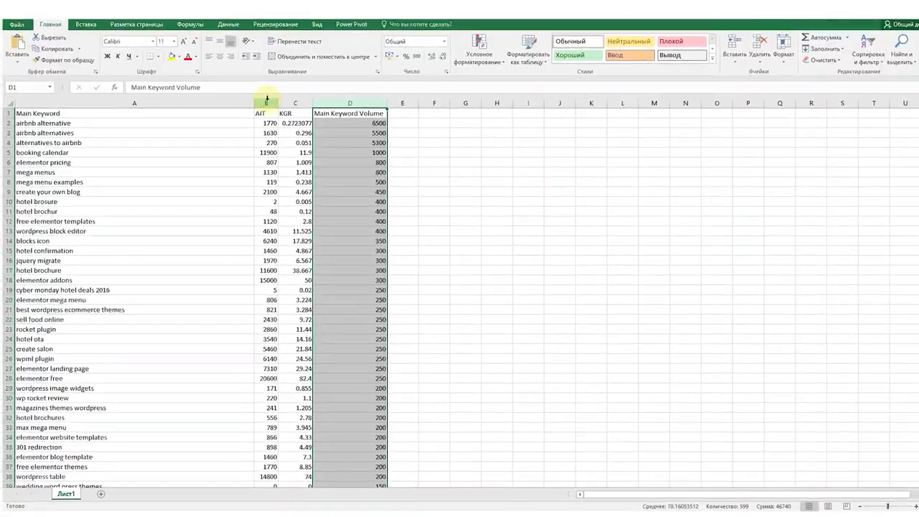
Turn on filtering for the whole keyword table, and filter the KGR column to values less than 0.25.
{"action": "left_click", "coordinate": [267, 100]}
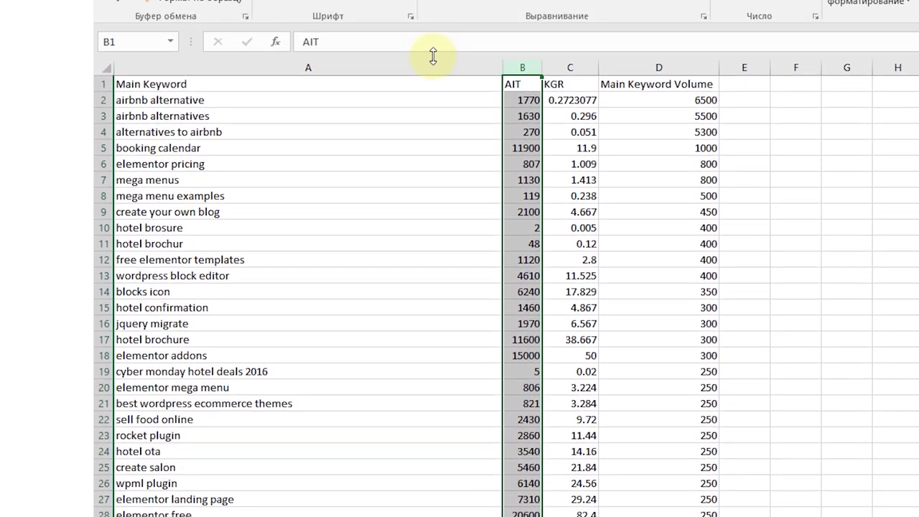
{"action": "left_click", "coordinate": [659, 15]}
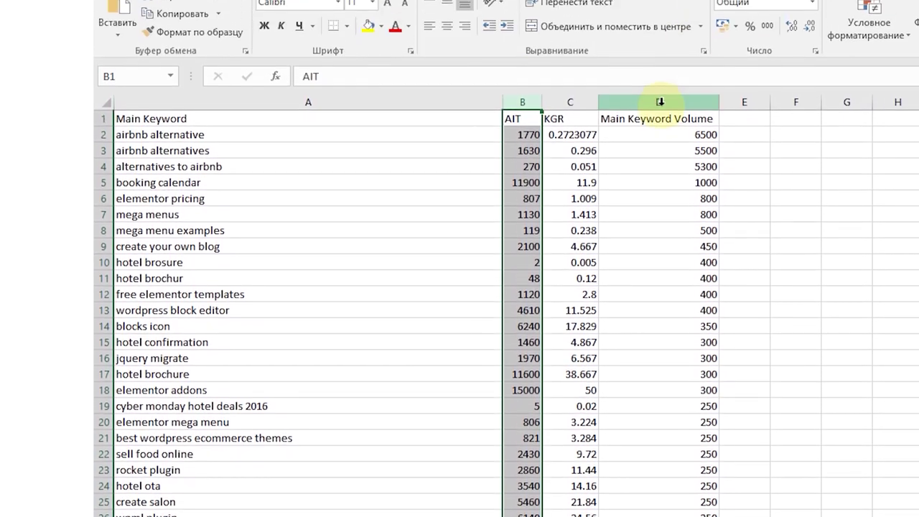
{"action": "key", "text": "ctrl+a"}
{"action": "left_click", "coordinate": [461, 8]}
{"action": "left_click", "coordinate": [747, 35]}
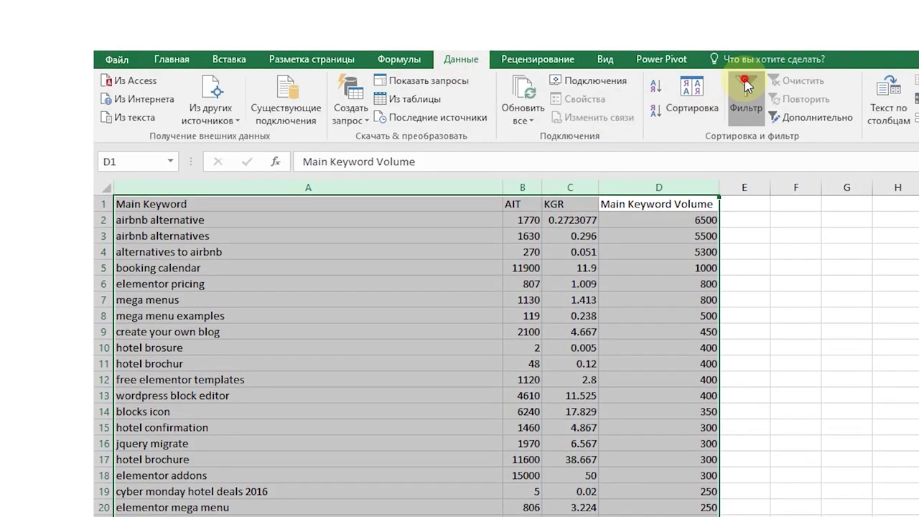
{"action": "left_click", "coordinate": [590, 205]}
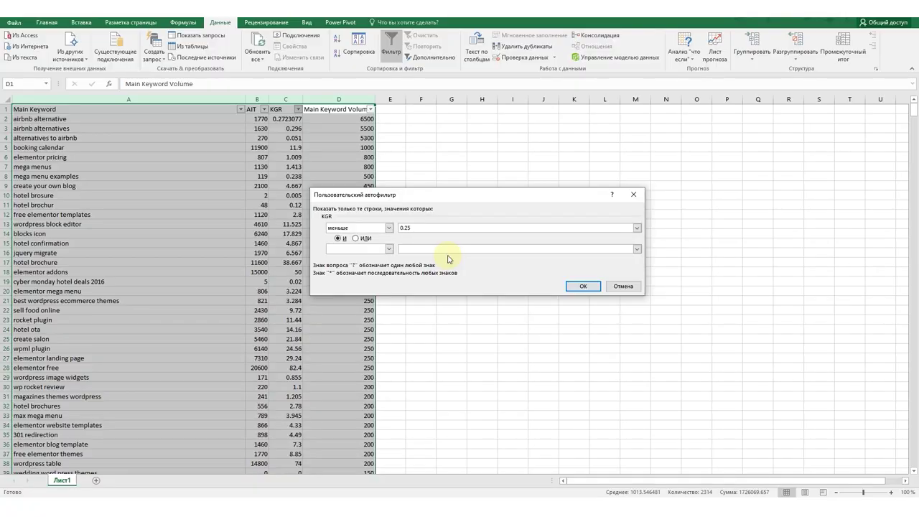
{"action": "key", "text": "Return"}
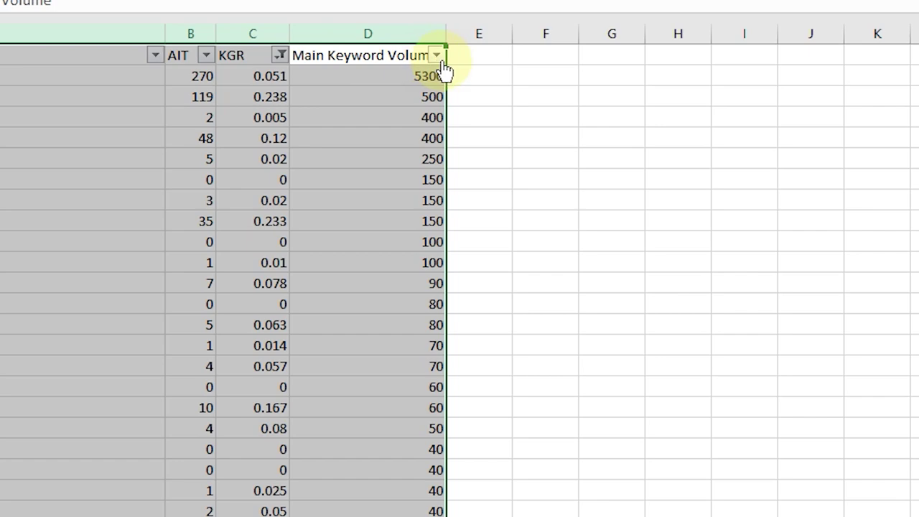
Filter the Main Keyword Volume column to values greater than 250.
{"action": "left_click", "coordinate": [438, 57]}
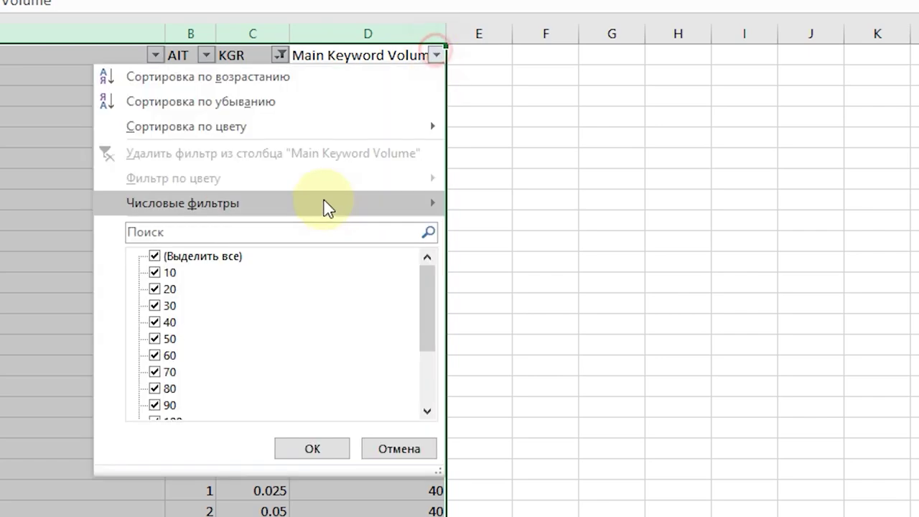
{"action": "left_click", "coordinate": [311, 197]}
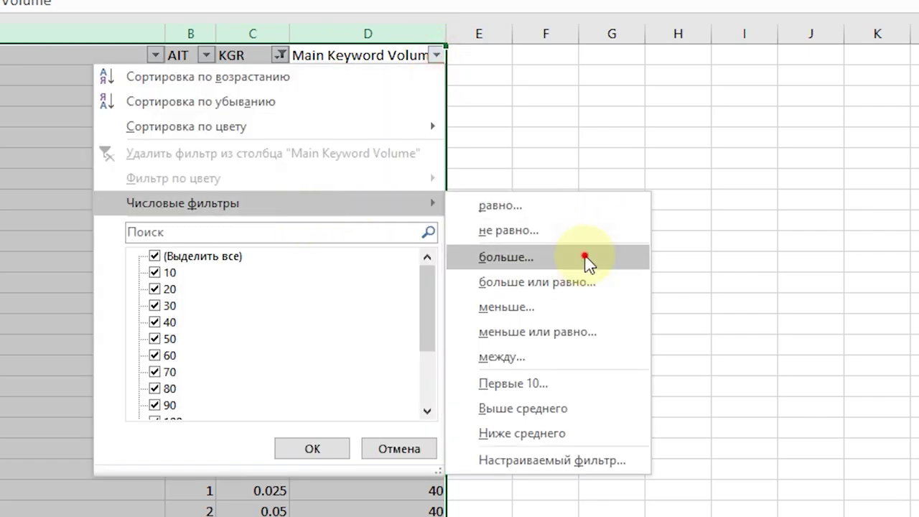
{"action": "left_click", "coordinate": [587, 260]}
{"action": "type", "text": "2"}
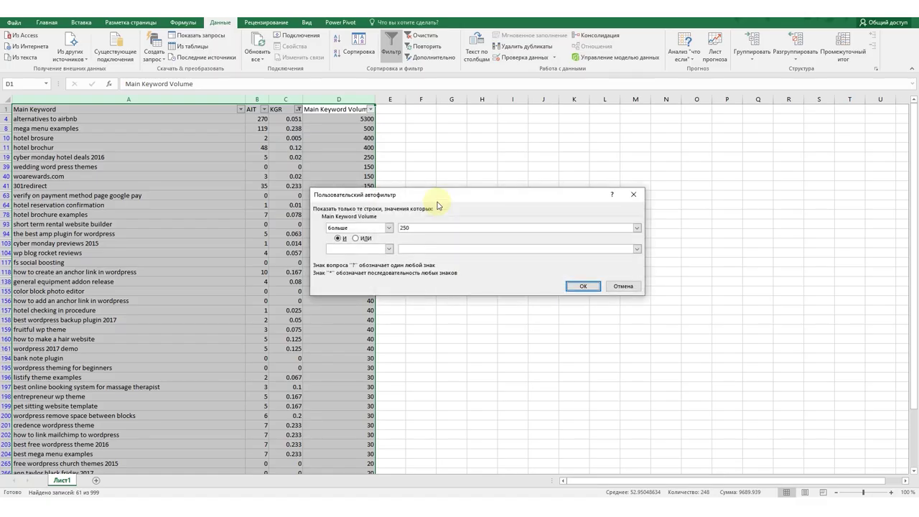
{"action": "key", "text": "Return"}
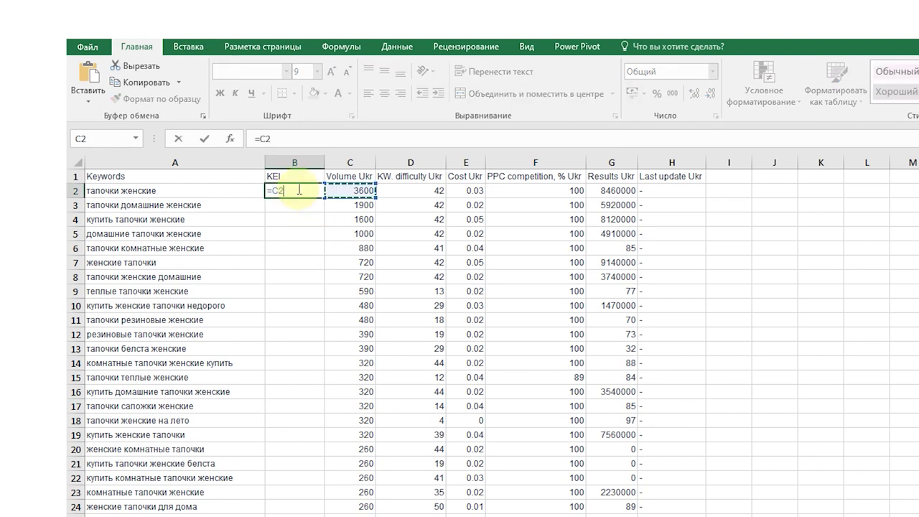
Complete the KEI formula in B2 as =C2/G2, and fill it down the KEI column.
{"action": "type", "text": "/"}
{"action": "key", "text": "Right"}
{"action": "key", "text": "Right"}
{"action": "key", "text": "Right"}
{"action": "key", "text": "Right"}
{"action": "key", "text": "Right"}
{"action": "key", "text": "Return"}
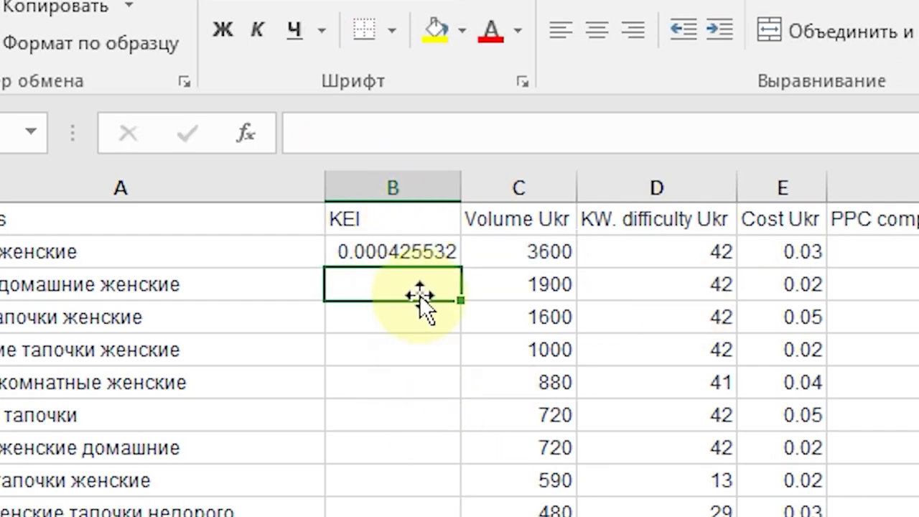
{"action": "left_click", "coordinate": [438, 249]}
{"action": "double_click", "coordinate": [467, 267]}
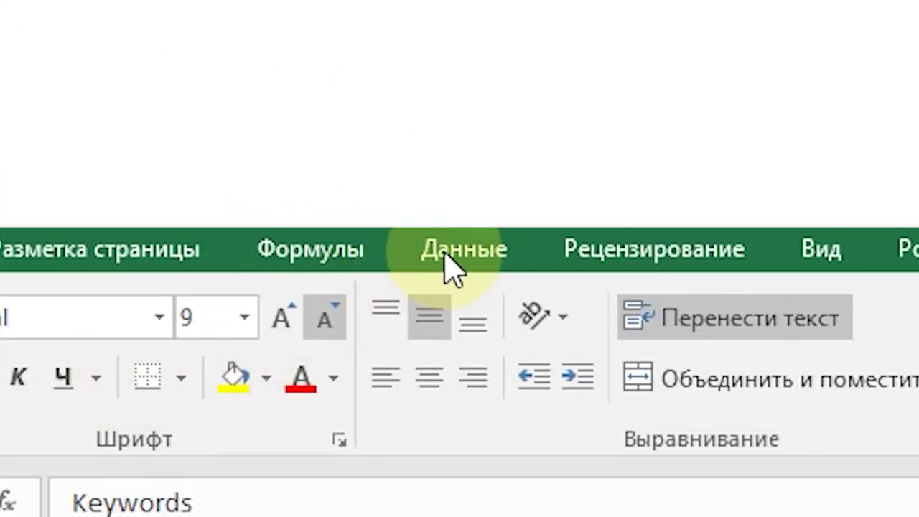
Turn on filtering for the keyword data, and show only the rows whose Results Ukr value is 0.
{"action": "left_click", "coordinate": [456, 252]}
{"action": "left_click", "coordinate": [859, 352]}
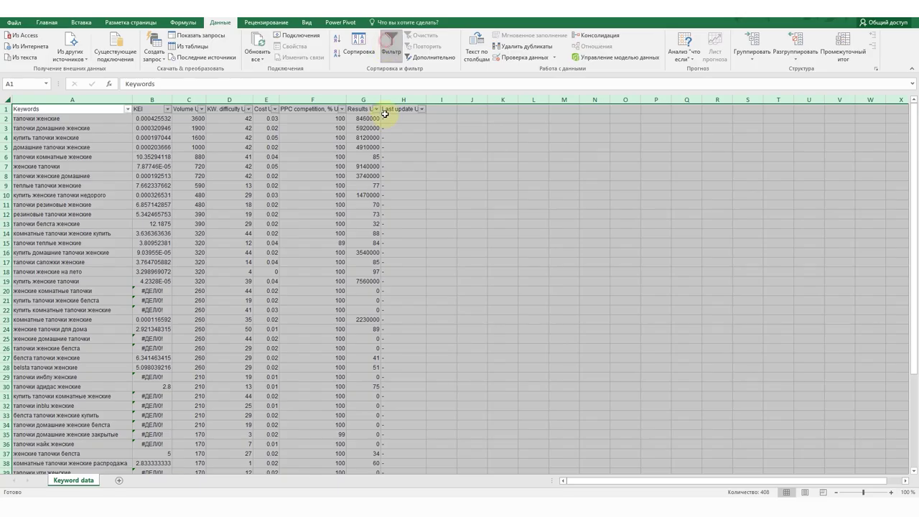
{"action": "left_click", "coordinate": [377, 109]}
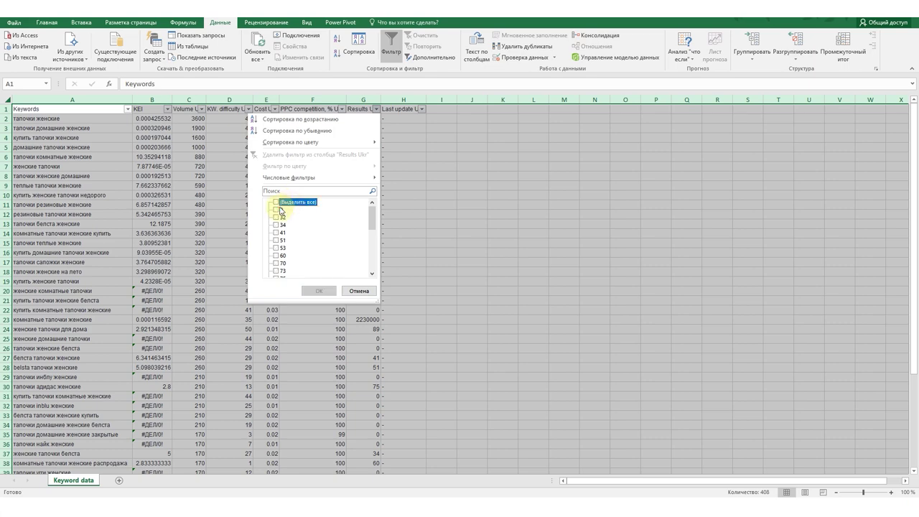
{"action": "left_click", "coordinate": [319, 291]}
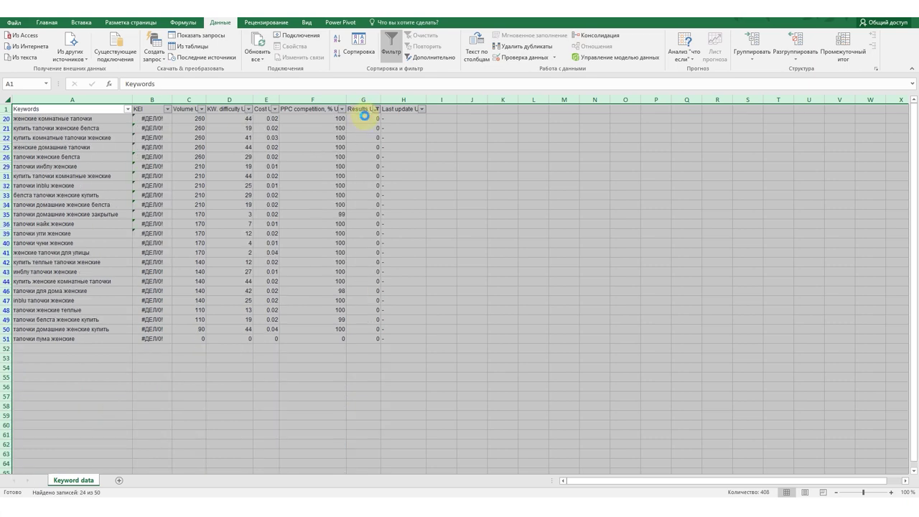
Replace the zeros in the filtered Results Ukr column with 1 from G20 to G51, and show all rows again.
{"action": "left_click", "coordinate": [363, 120]}
{"action": "type", "text": "1"}
{"action": "key", "text": "Return"}
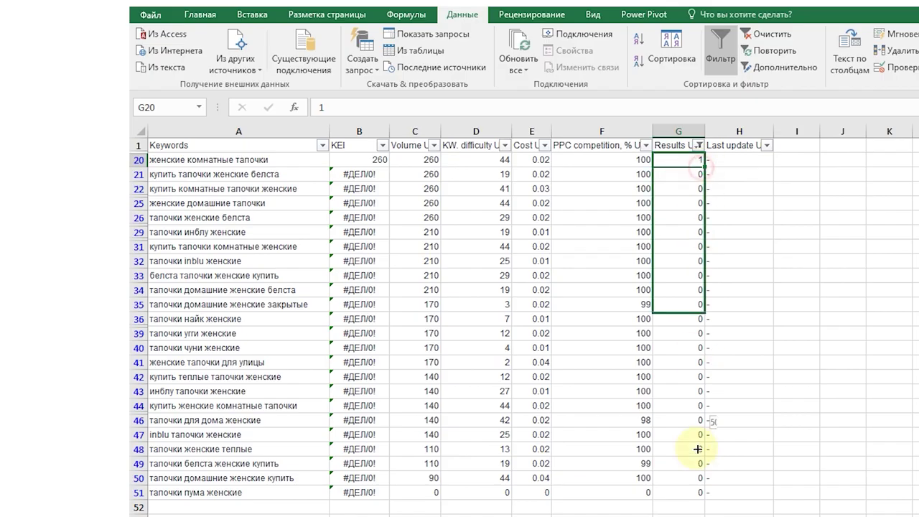
{"action": "left_click_drag", "start_coordinate": [698, 496], "coordinate": [698, 496]}
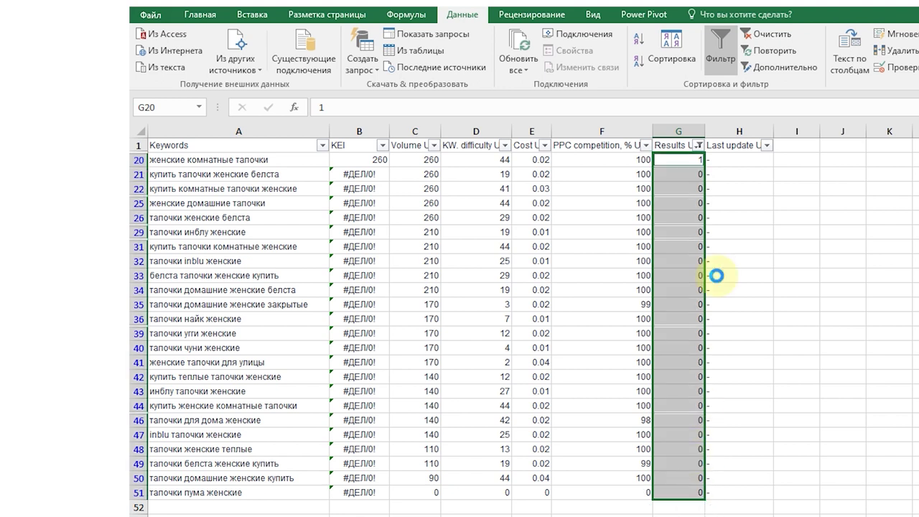
{"action": "left_click", "coordinate": [699, 145]}
{"action": "left_click", "coordinate": [604, 216]}
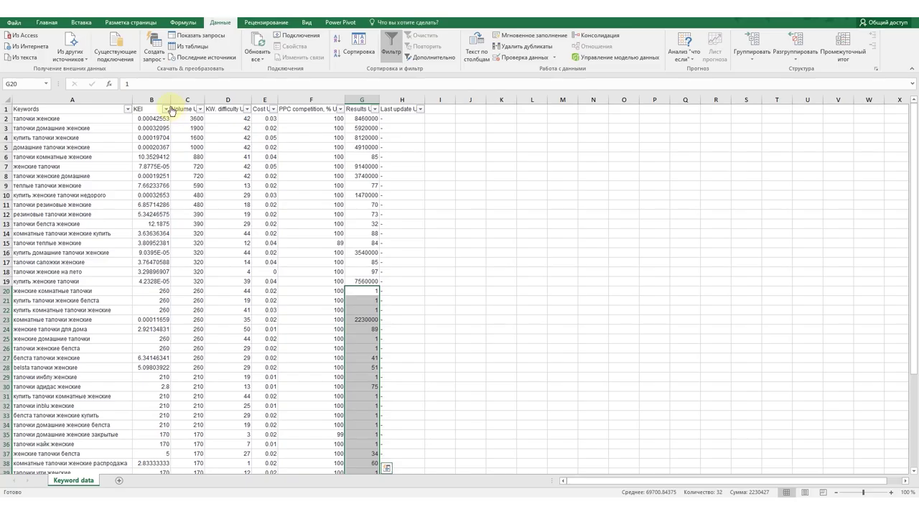
Sort the keyword table by KEI in descending order, and look through the sorted rows.
{"action": "left_click", "coordinate": [166, 109]}
{"action": "left_click", "coordinate": [132, 130]}
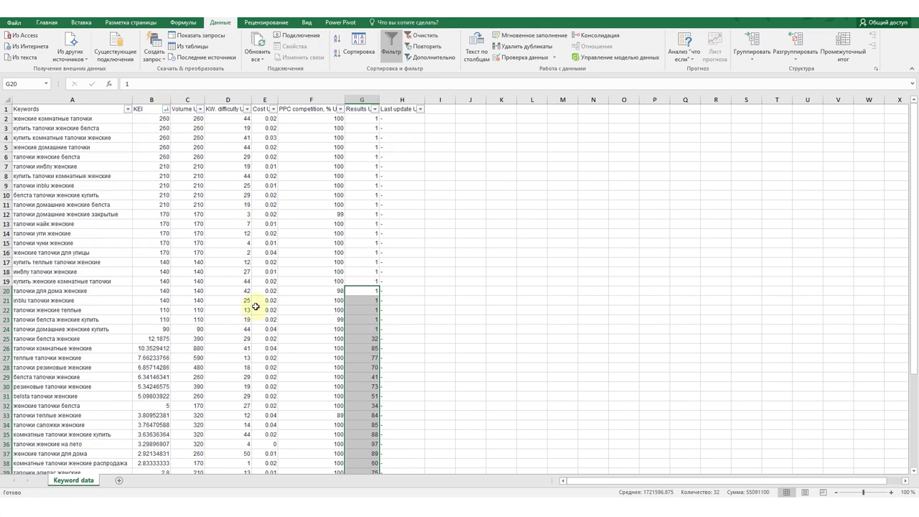
{"action": "scroll", "coordinate": [155, 341], "scroll_direction": "down", "scroll_amount": 14}
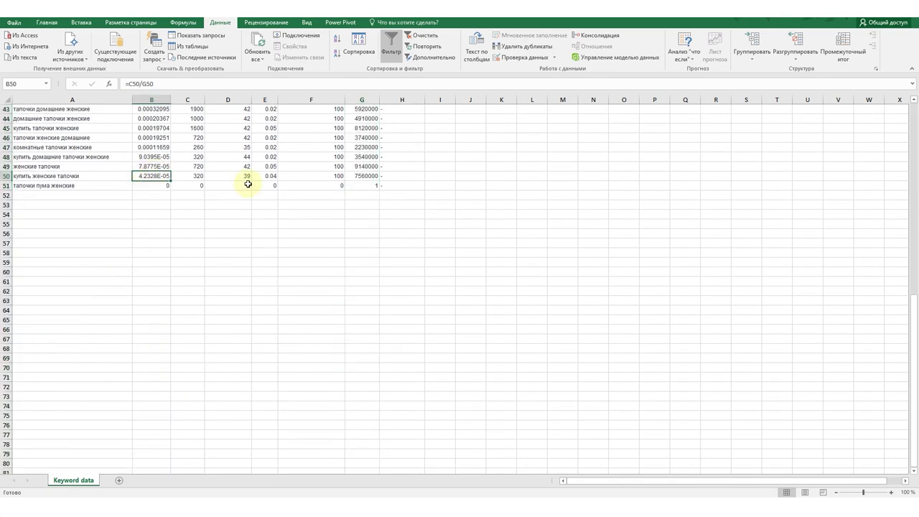
{"action": "scroll", "coordinate": [161, 294], "scroll_direction": "up", "scroll_amount": 14}
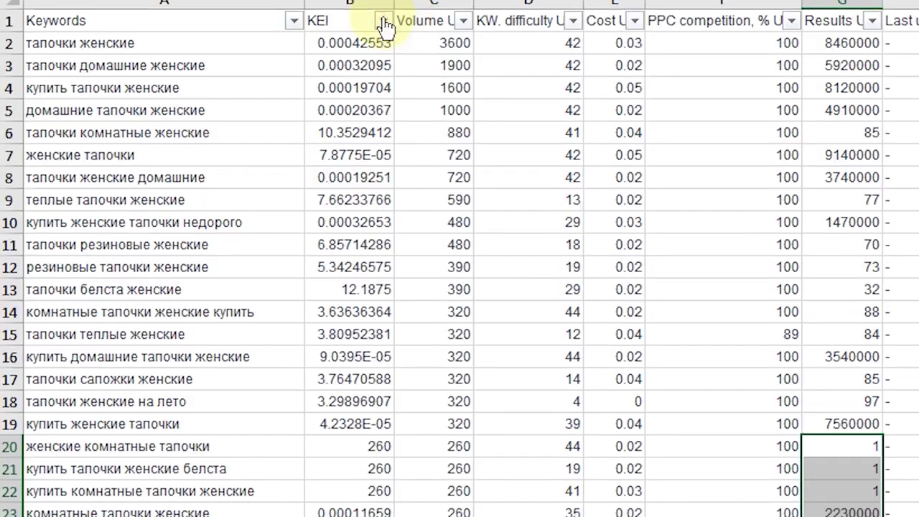
{"action": "left_click", "coordinate": [447, 19]}
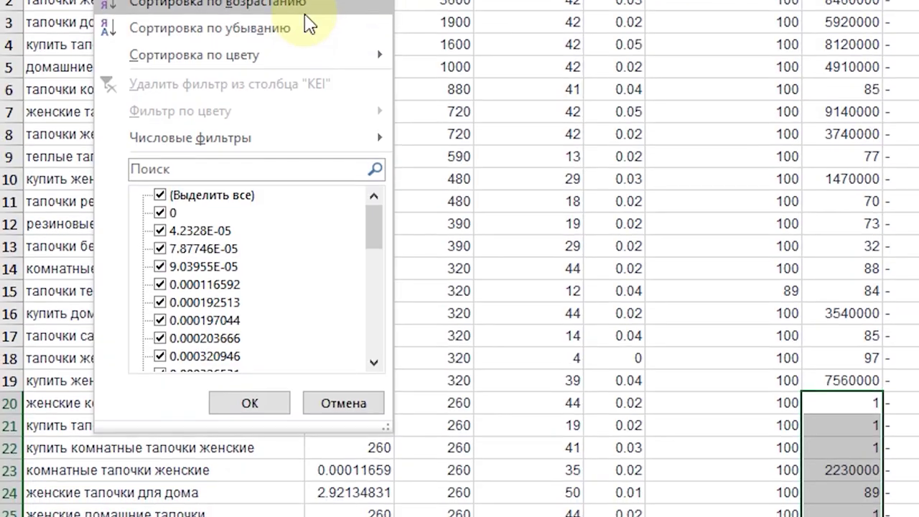
{"action": "left_click", "coordinate": [305, 13]}
{"action": "scroll", "coordinate": [596, 123], "scroll_direction": "down", "scroll_amount": 1}
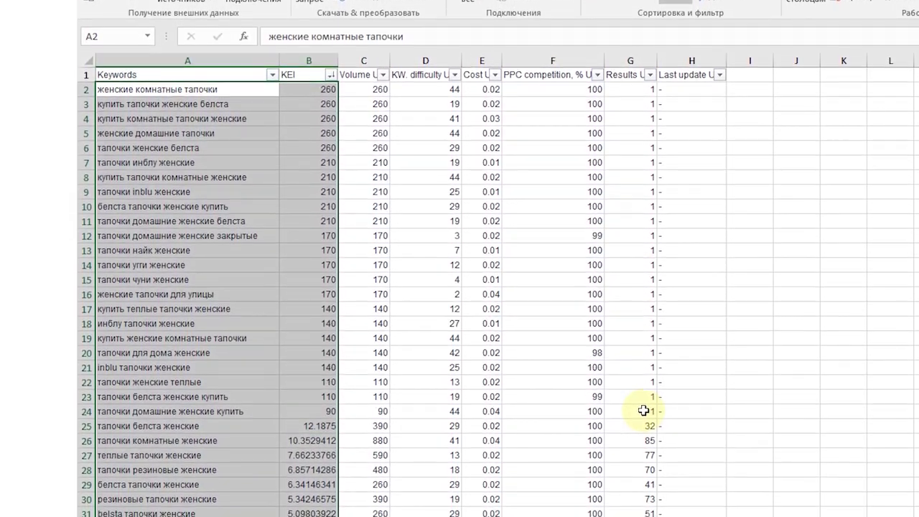
Select the Results Ukr cells containing 1, and filter that column to hide the rows with this value.
{"action": "left_click_drag", "start_coordinate": [632, 446], "coordinate": [631, 110]}
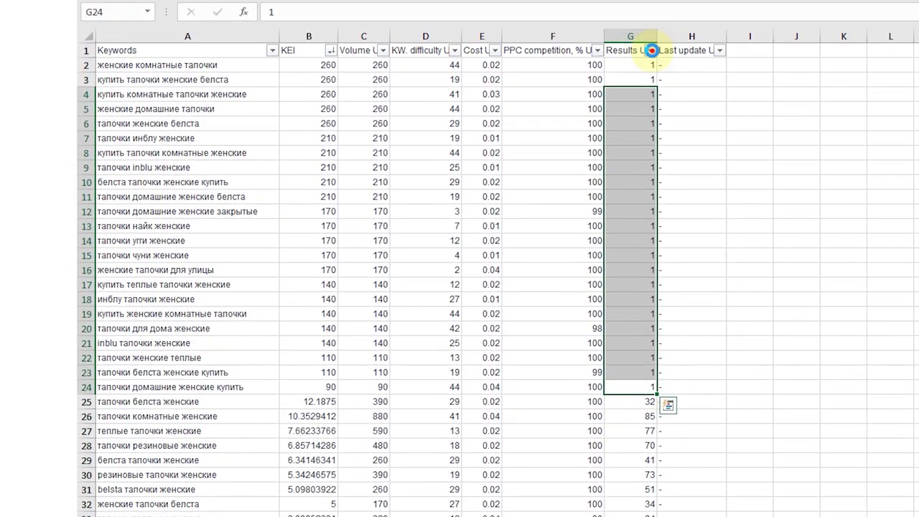
{"action": "left_click", "coordinate": [650, 63]}
{"action": "left_click", "coordinate": [497, 217]}
{"action": "left_click", "coordinate": [555, 291]}
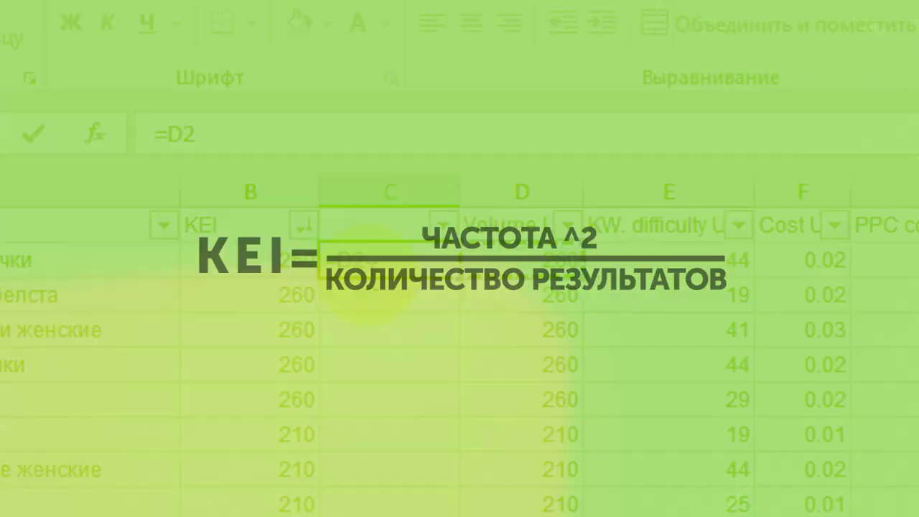
Complete the squared-volume KEI formula in C2 as =D2*D2/H2, and fill it down column C.
{"action": "type", "text": "*"}
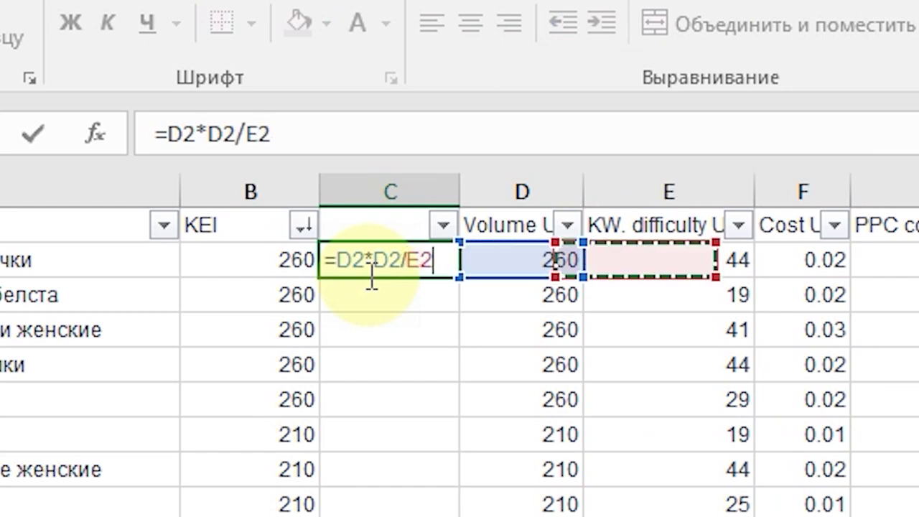
{"action": "left_click", "coordinate": [411, 258]}
{"action": "double_click", "coordinate": [454, 274]}
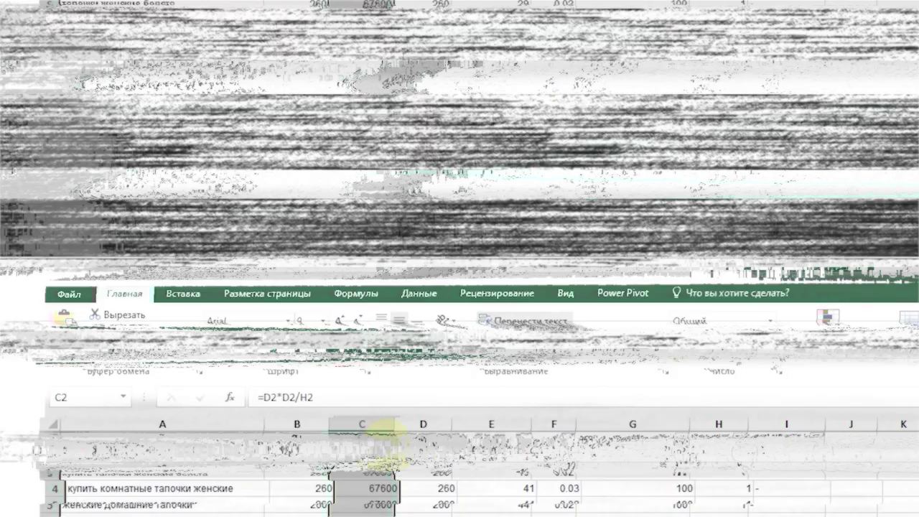
Sort the table by column C in descending order, and filter out the rows whose Results Ukr value is 1.
{"action": "left_click", "coordinate": [388, 441]}
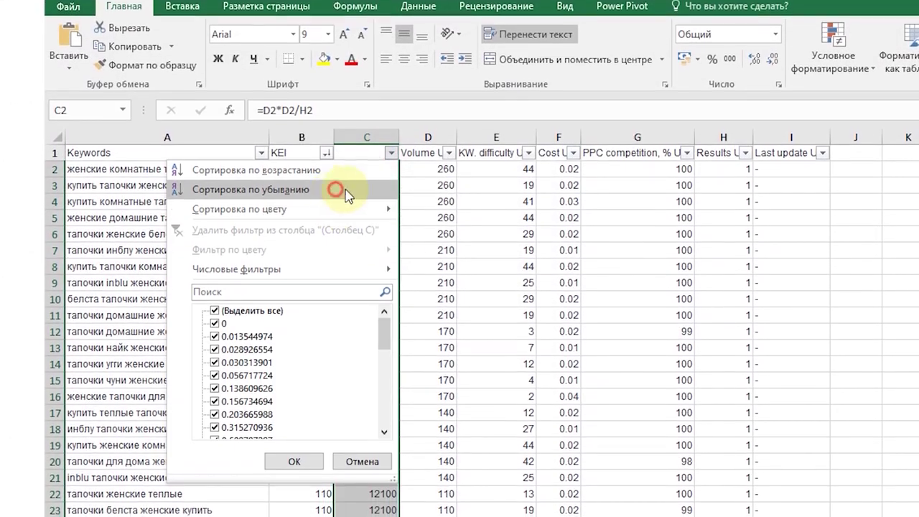
{"action": "left_click", "coordinate": [335, 495]}
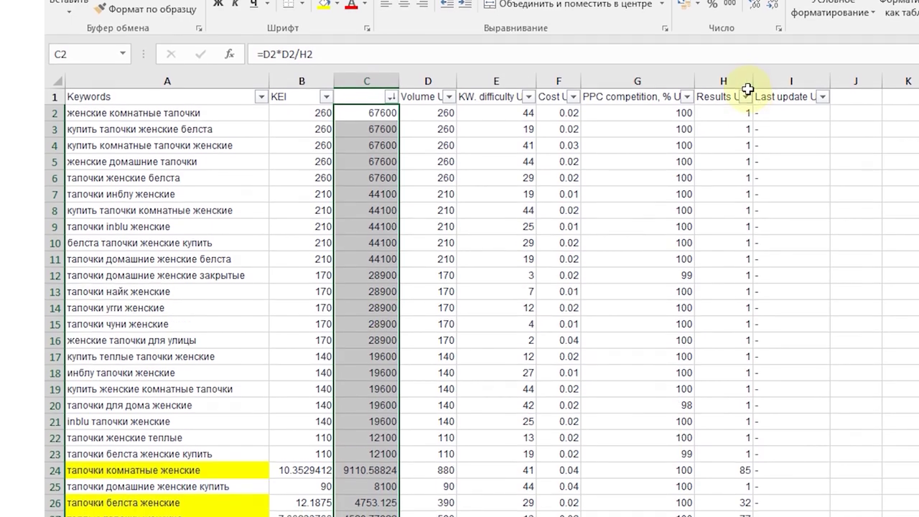
{"action": "left_click", "coordinate": [746, 105]}
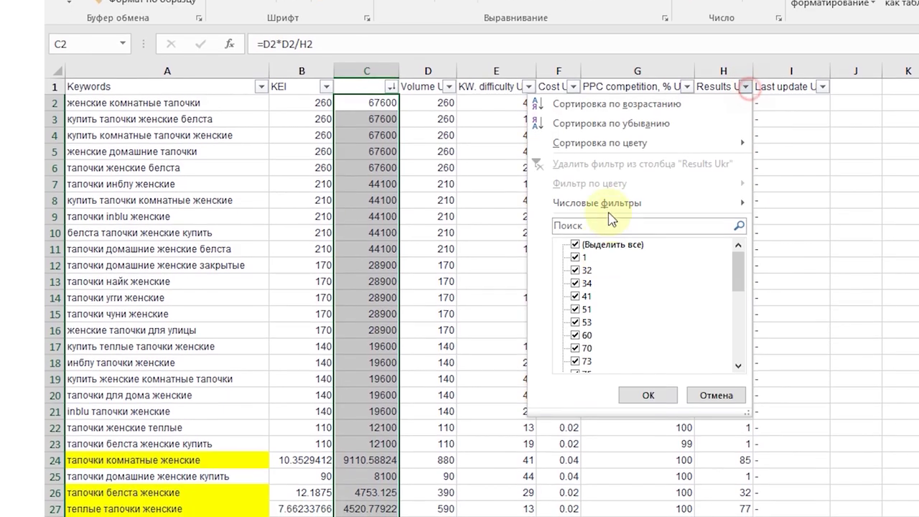
{"action": "left_click", "coordinate": [576, 277]}
{"action": "left_click", "coordinate": [648, 377]}
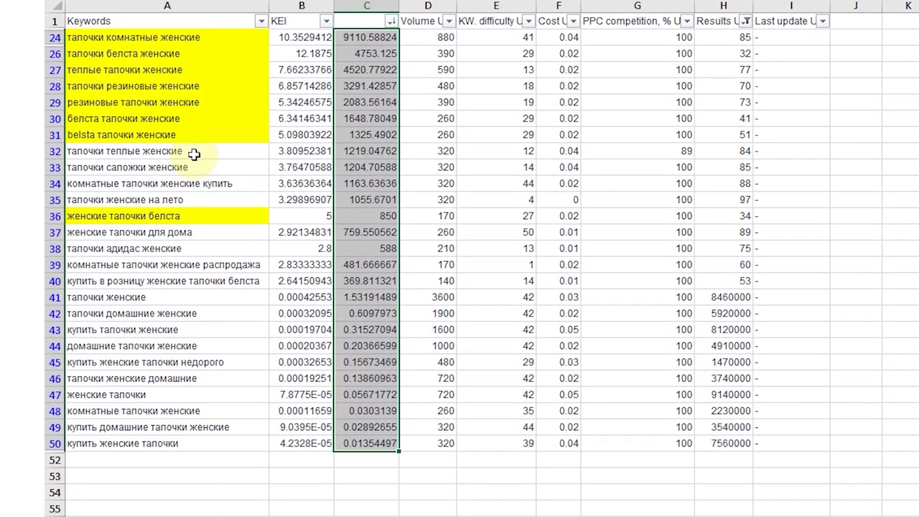
Highlight the unmarked keywords from A32 down to A36 in yellow.
{"action": "left_click_drag", "start_coordinate": [188, 155], "coordinate": [215, 219]}
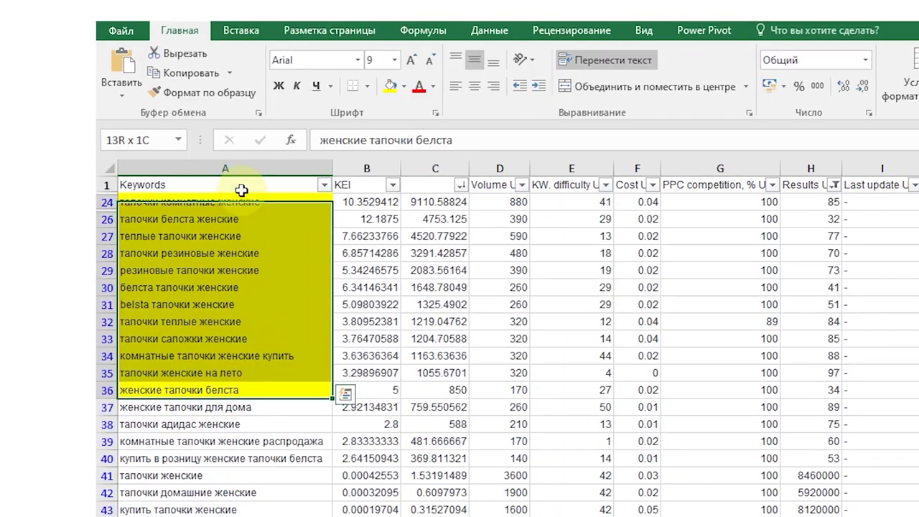
Highlight the keyword difficulty value in E34, on the row of "комнатные тапочки женские купить", in yellow.
{"action": "left_click_drag", "start_coordinate": [241, 189], "coordinate": [250, 201]}
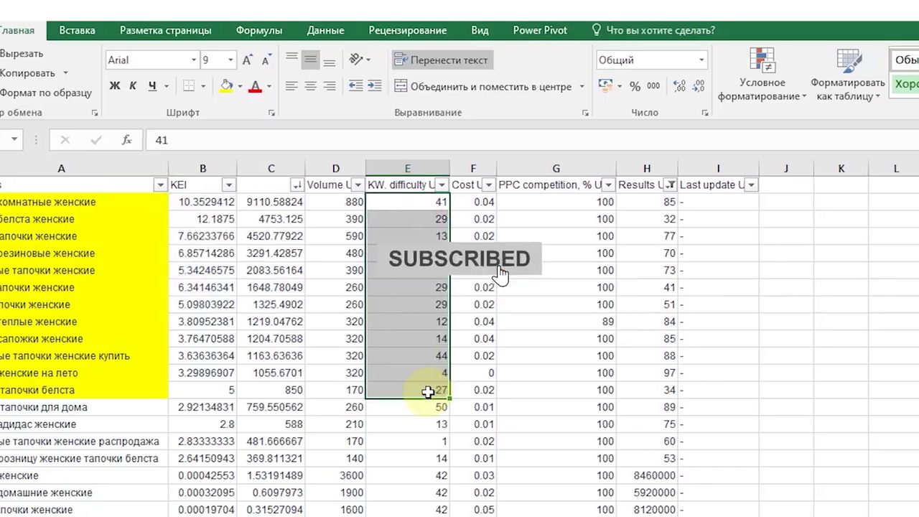
{"action": "left_click_drag", "start_coordinate": [428, 392], "coordinate": [428, 391]}
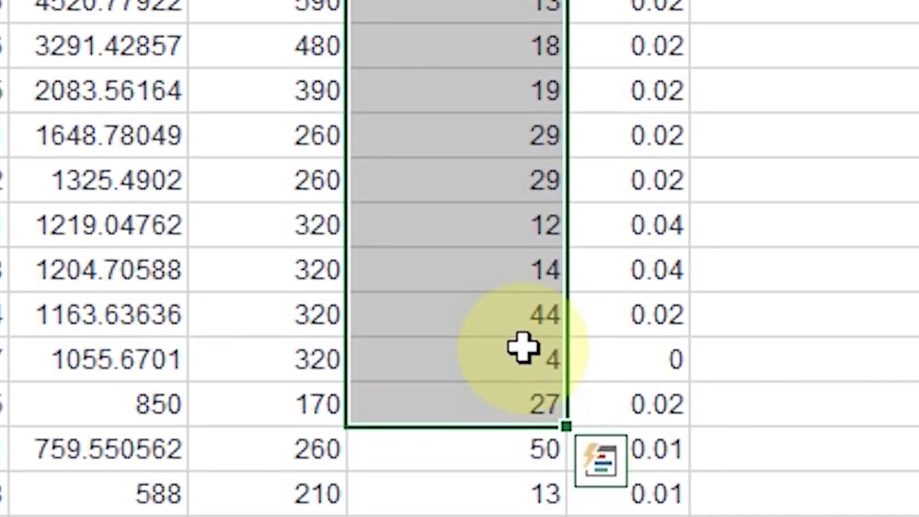
{"action": "left_click", "coordinate": [527, 360]}
{"action": "key", "text": "ctrl+shift+Left"}
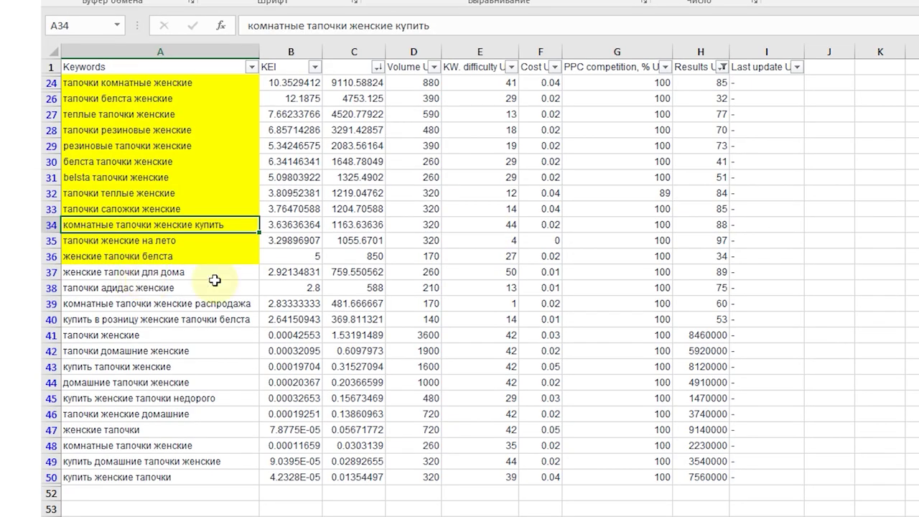
{"action": "left_click", "coordinate": [480, 225]}
{"action": "left_click", "coordinate": [312, 98]}
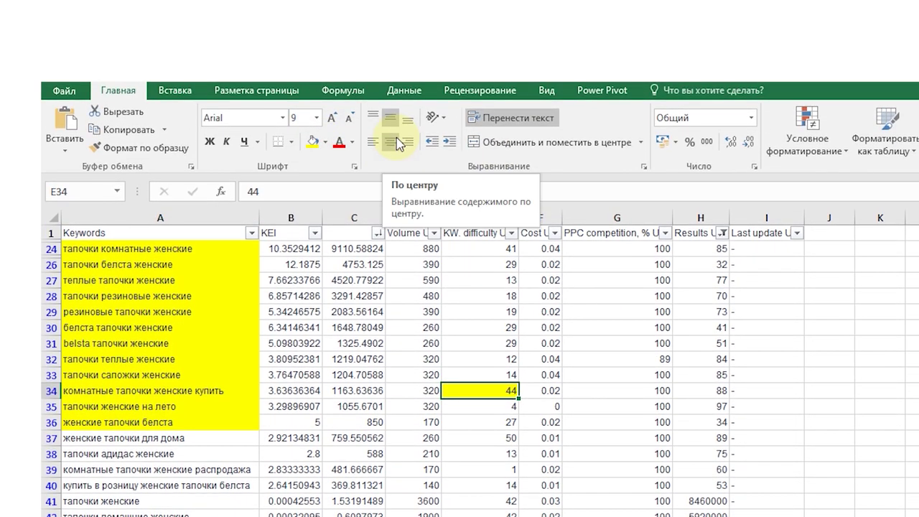
Copy the keyword "комнатные тапочки женские купить" from A34, and search Google for it in a new Chrome tab.
{"action": "key", "text": "Left"}
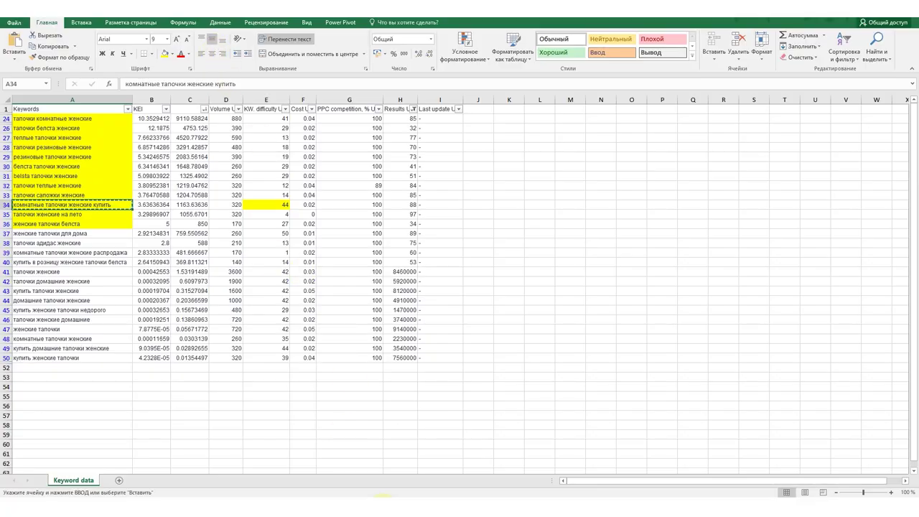
{"action": "key", "text": "alt+Tab"}
{"action": "mouse_move", "coordinate": [447, 472]}
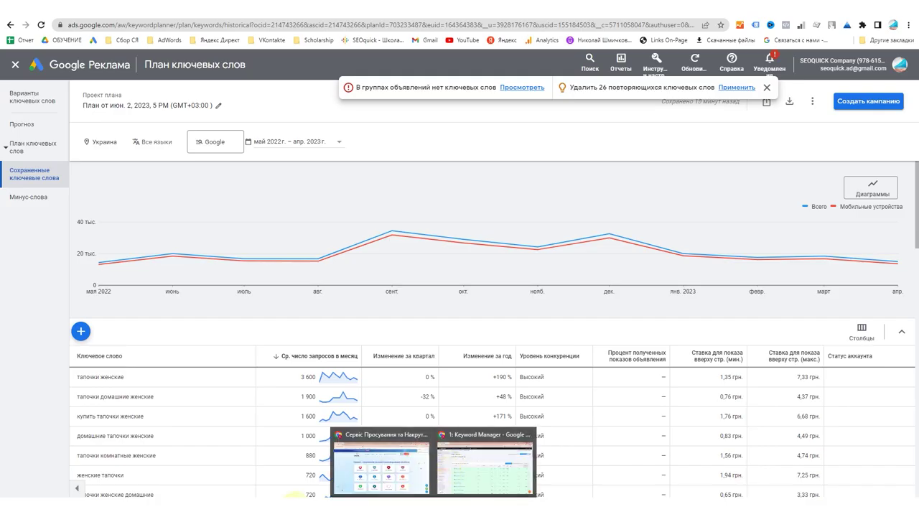
{"action": "left_click", "coordinate": [485, 462]}
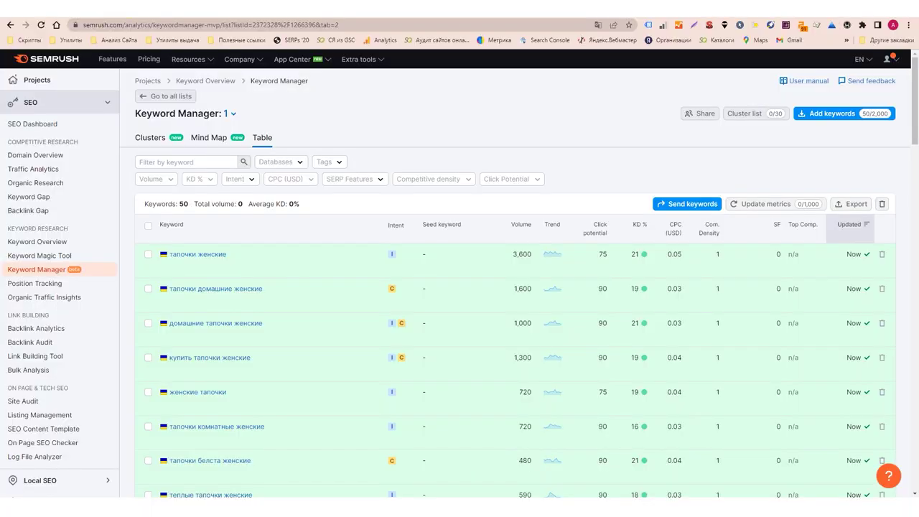
{"action": "key", "text": "ctrl+t"}
{"action": "key", "text": "ctrl+v"}
{"action": "key", "text": "Return"}
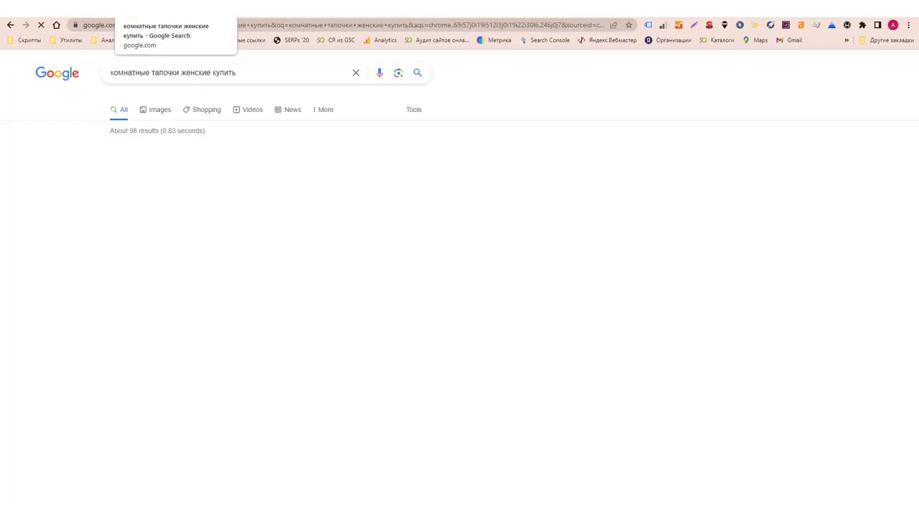
Examine the ranking sites in the Google results and their Domain Rating values for competitor strength.
{"action": "scroll", "coordinate": [188, 283], "scroll_direction": "down", "scroll_amount": 10}
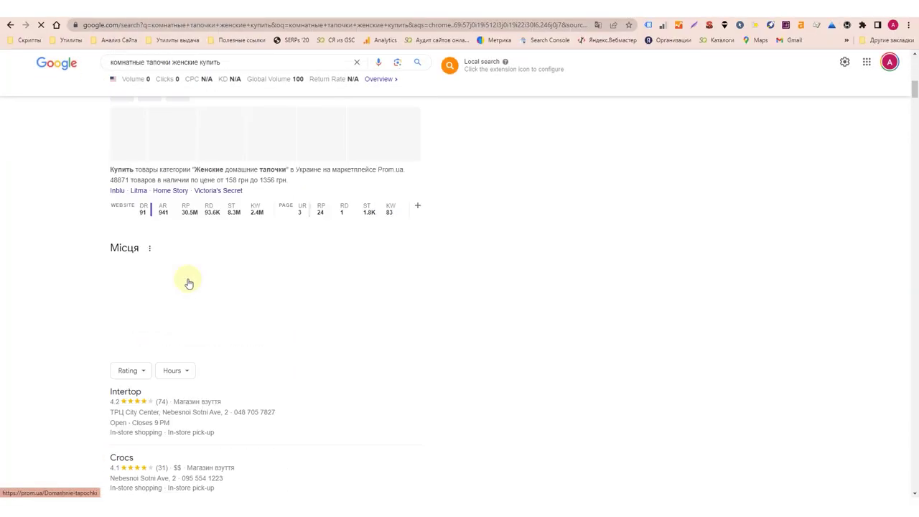
{"action": "scroll", "coordinate": [188, 283], "scroll_direction": "down", "scroll_amount": 5}
{"action": "scroll", "coordinate": [225, 294], "scroll_direction": "up", "scroll_amount": 5}
{"action": "scroll", "coordinate": [292, 301], "scroll_direction": "up", "scroll_amount": 2}
{"action": "scroll", "coordinate": [255, 266], "scroll_direction": "down", "scroll_amount": 6}
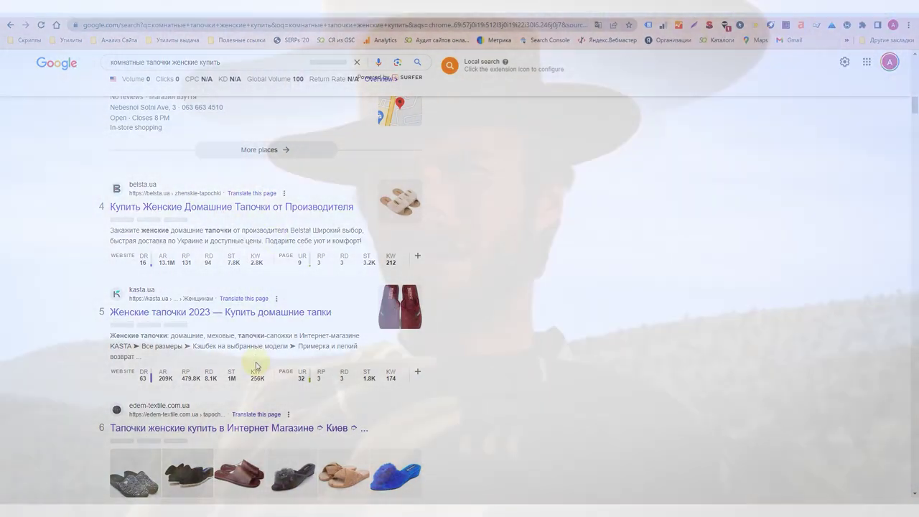
{"action": "scroll", "coordinate": [257, 367], "scroll_direction": "down", "scroll_amount": 3}
{"action": "scroll", "coordinate": [179, 283], "scroll_direction": "up", "scroll_amount": 2}
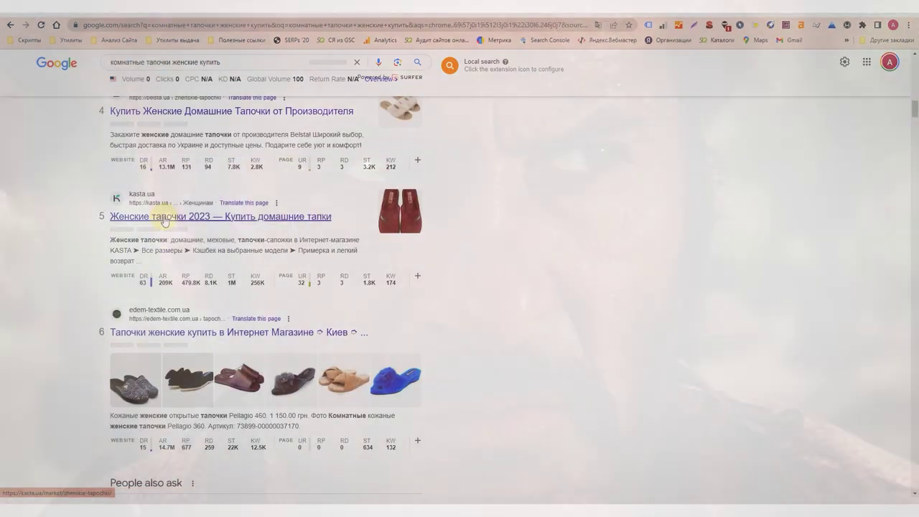
{"action": "mouse_move", "coordinate": [143, 180]}
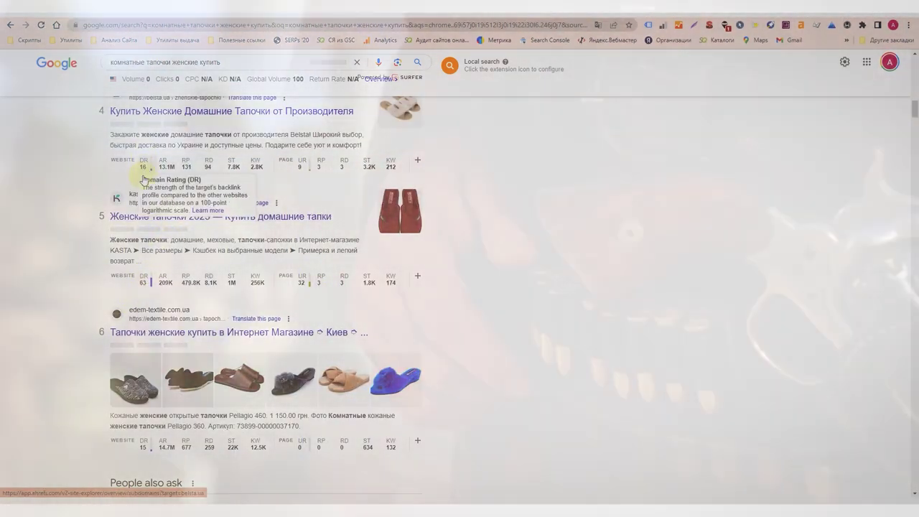
{"action": "scroll", "coordinate": [150, 324], "scroll_direction": "up", "scroll_amount": 15}
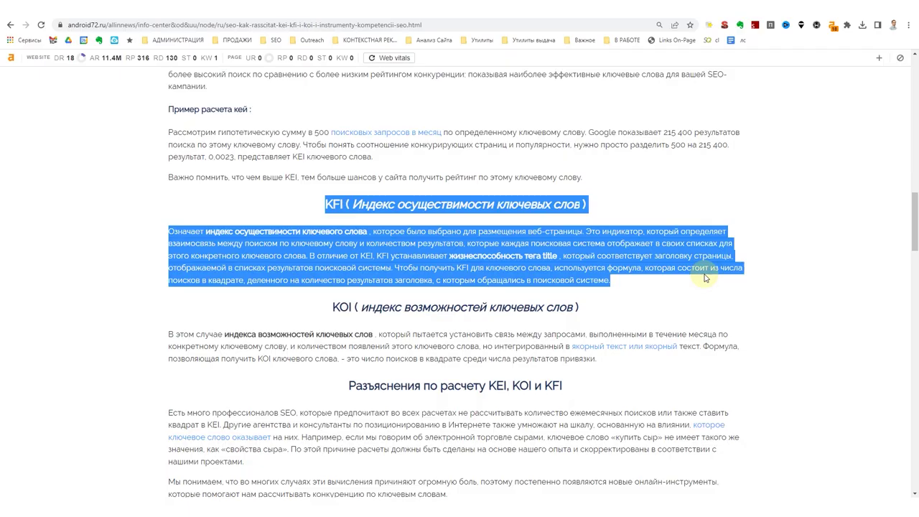
Switch to the Excel workbook Книга1 and enter the KFI formula =E2*E2/C2 in B2.
{"action": "left_click", "coordinate": [359, 511]}
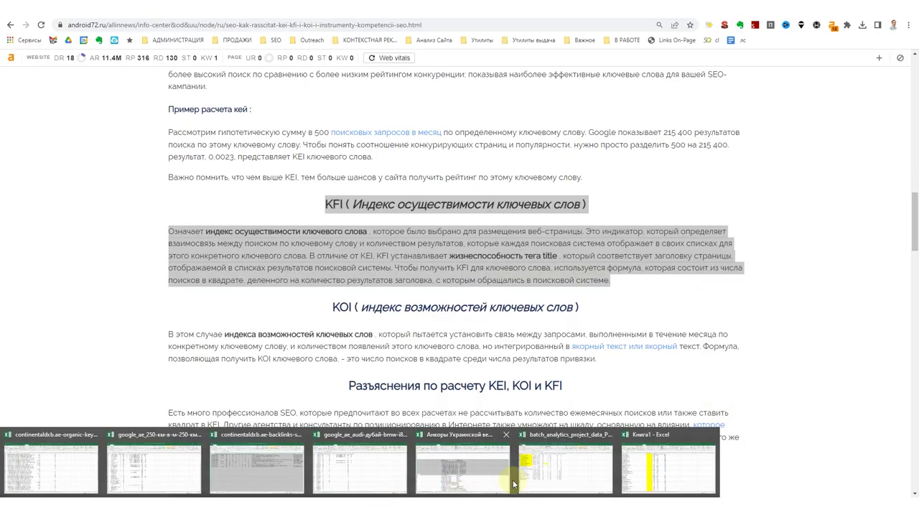
{"action": "left_click", "coordinate": [666, 467]}
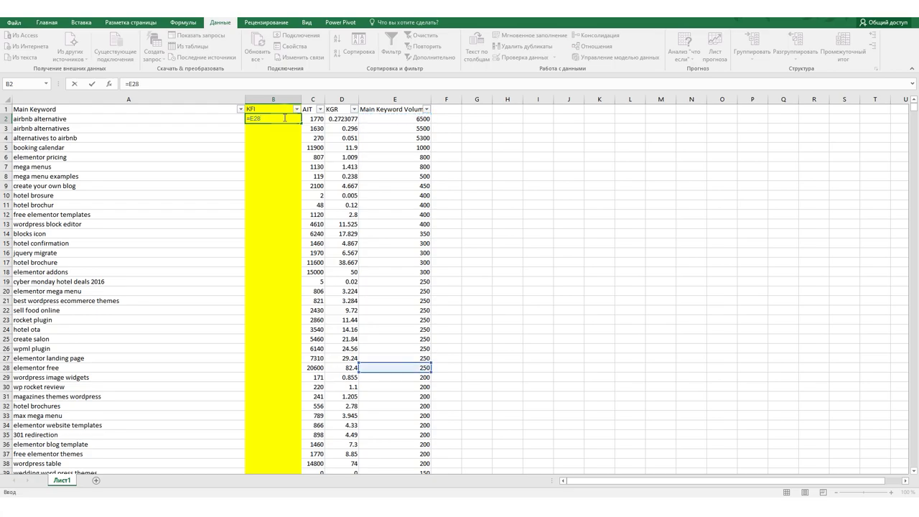
{"action": "key", "text": "BackSpace"}
{"action": "type", "text": "*"}
{"action": "left_click", "coordinate": [422, 120]}
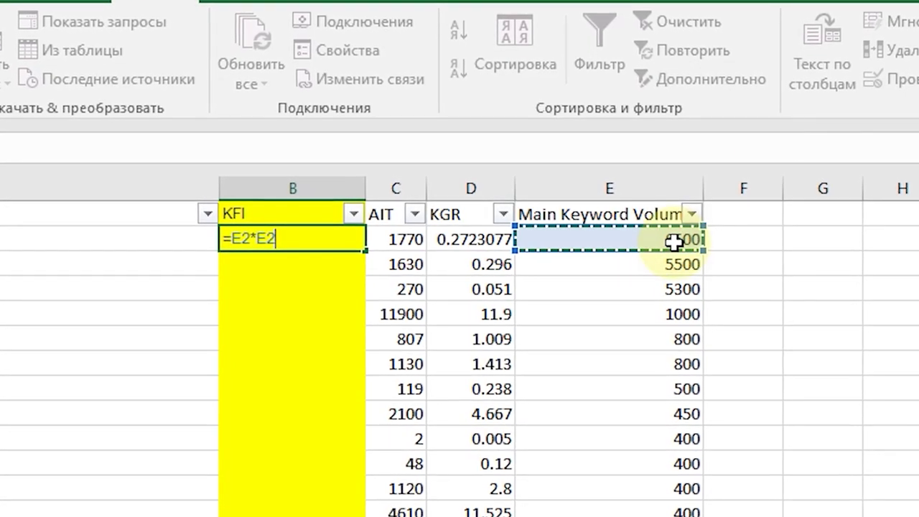
{"action": "type", "text": "/"}
{"action": "left_click", "coordinate": [374, 241]}
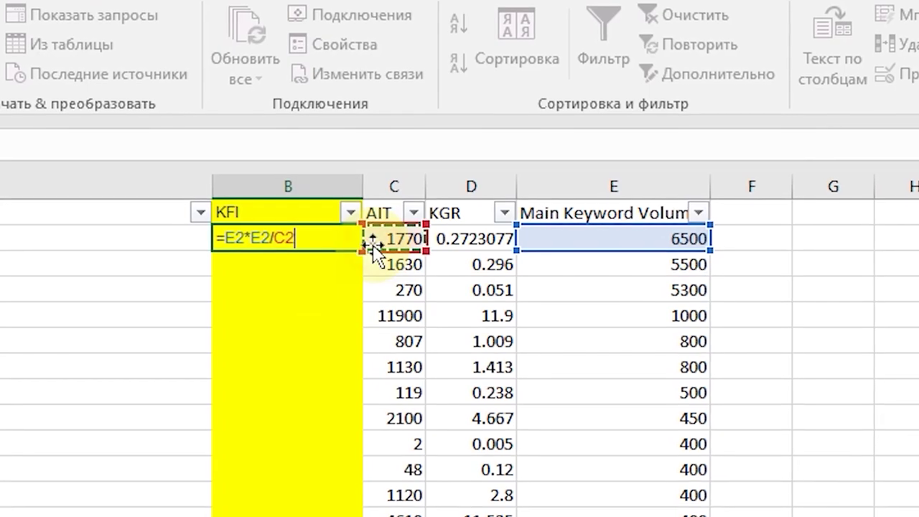
{"action": "key", "text": "Return"}
Fill the KFI formula from B2 down column B, and sort the table by KFI in descending order.
{"action": "left_click", "coordinate": [345, 244]}
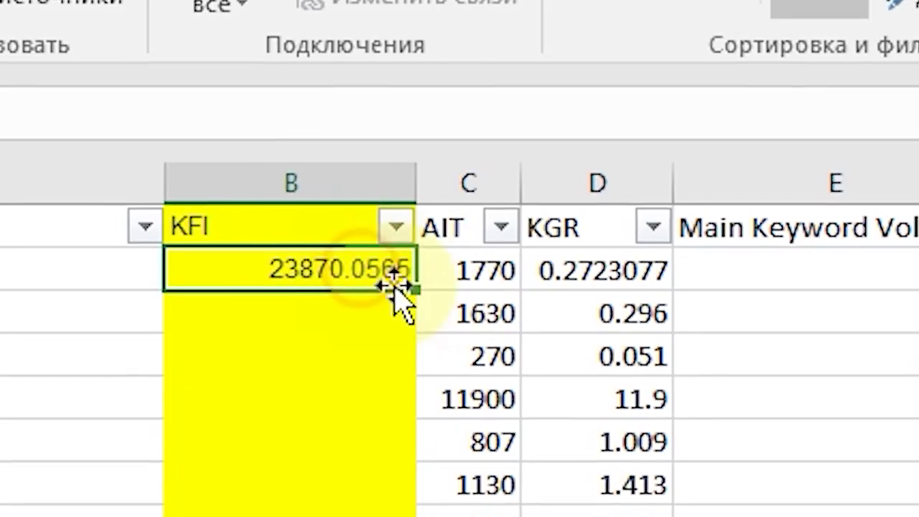
{"action": "left_click", "coordinate": [410, 286]}
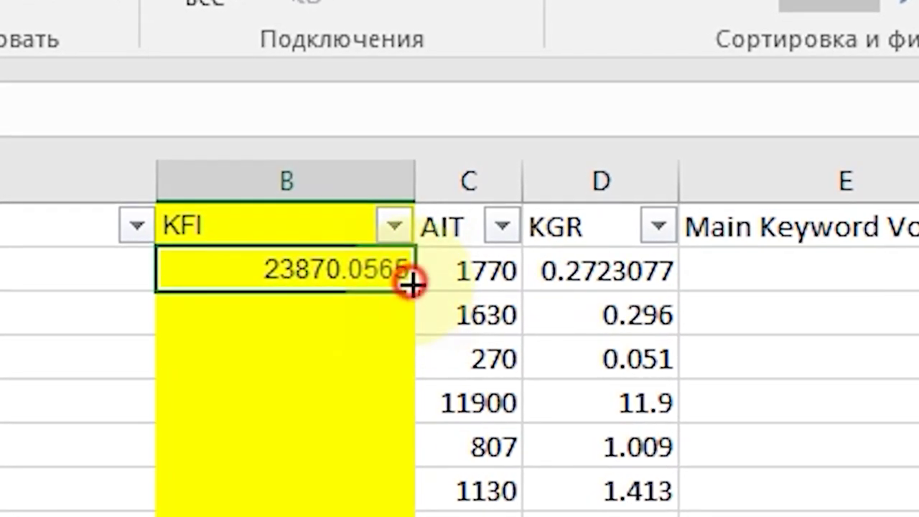
{"action": "double_click", "coordinate": [410, 285]}
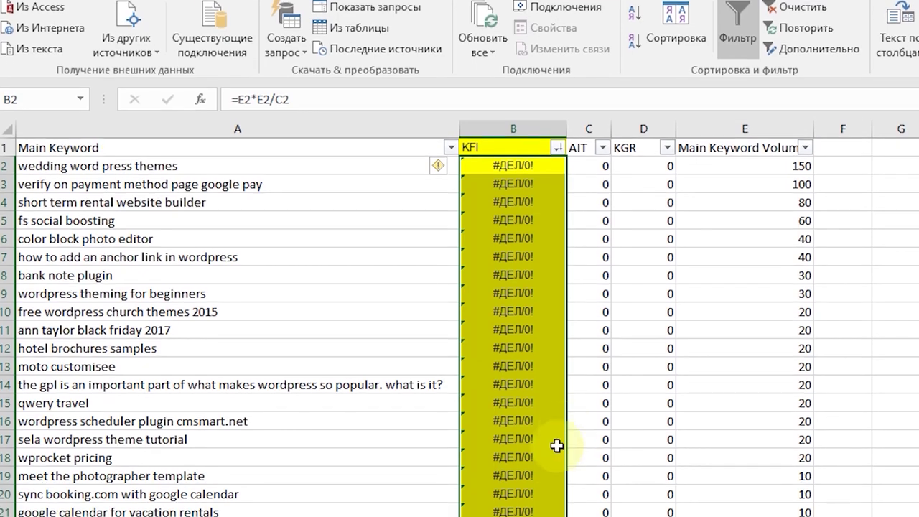
{"action": "scroll", "coordinate": [558, 447], "scroll_direction": "down", "scroll_amount": 5}
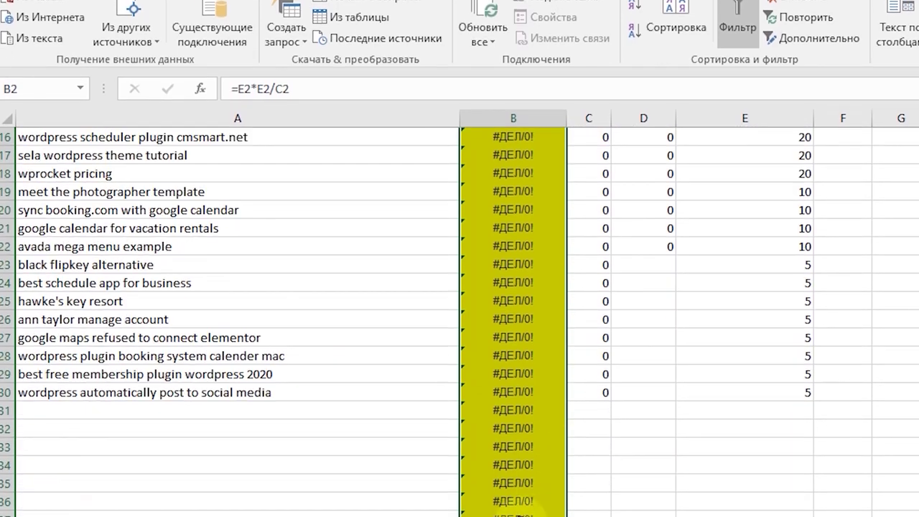
{"action": "scroll", "coordinate": [524, 488], "scroll_direction": "up", "scroll_amount": 6}
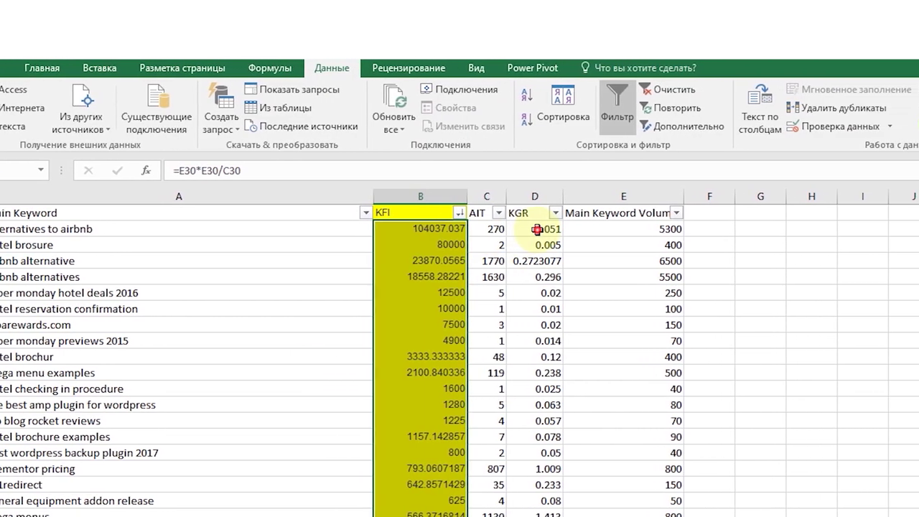
Filter the Main Keyword Volume column to show only values greater than 250.
{"action": "left_click", "coordinate": [546, 230]}
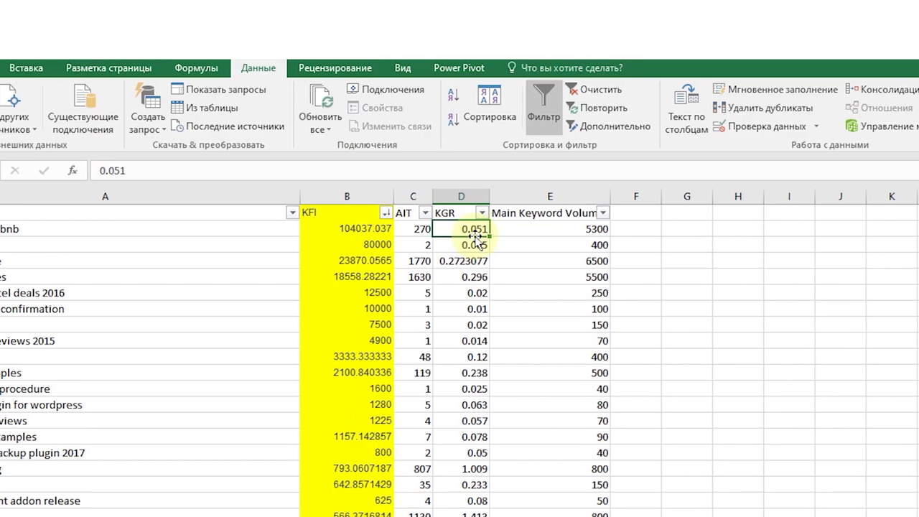
{"action": "left_click", "coordinate": [478, 213]}
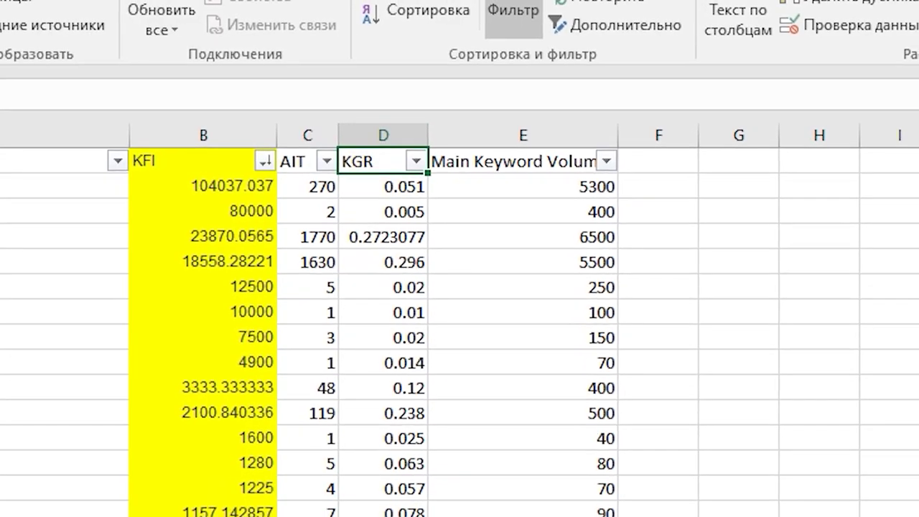
{"action": "left_click", "coordinate": [588, 158]}
{"action": "mouse_move", "coordinate": [370, 246]}
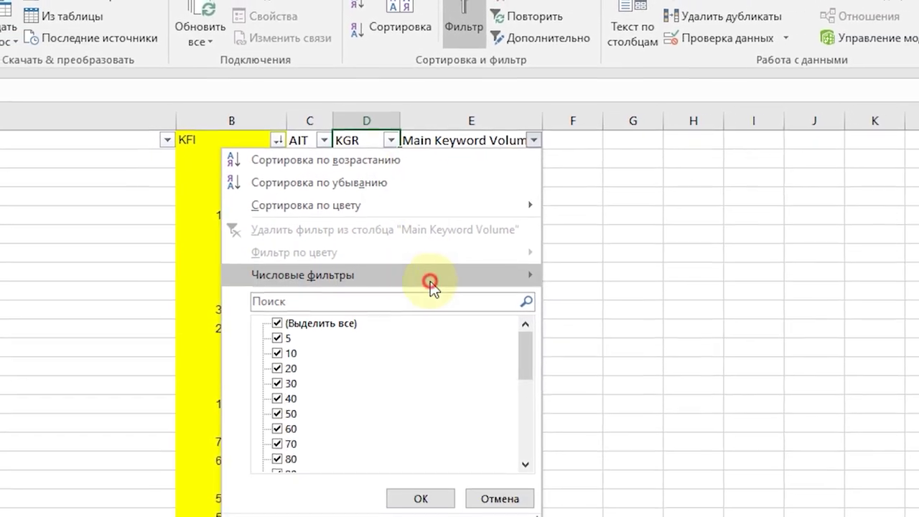
{"action": "mouse_move", "coordinate": [431, 281]}
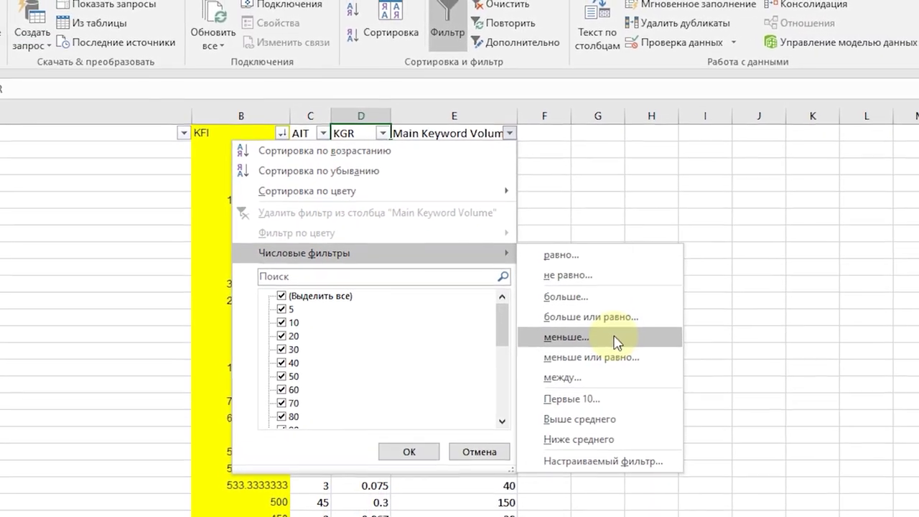
{"action": "left_click", "coordinate": [610, 304]}
{"action": "type", "text": "2100"}
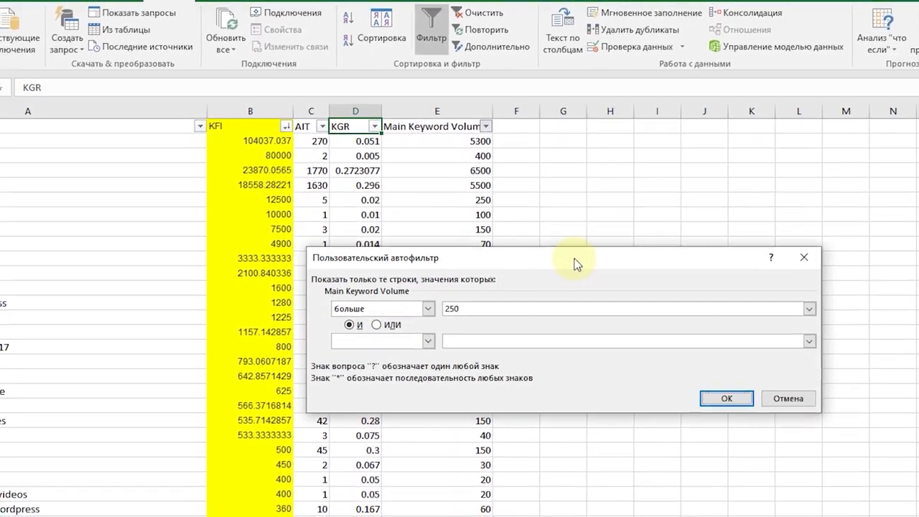
{"action": "key", "text": "Return"}
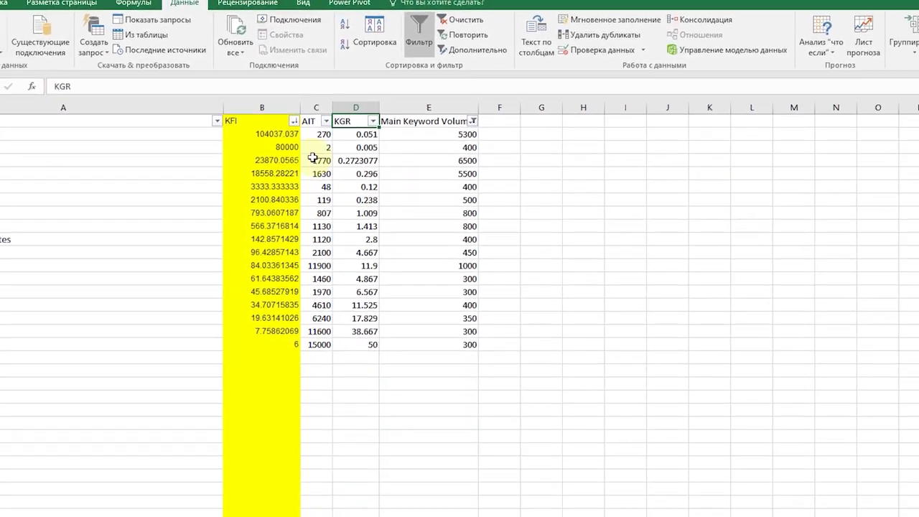
Filter the KGR column with a less-than condition, and highlight the remaining keywords in column A in yellow.
{"action": "left_click_drag", "start_coordinate": [153, 133], "coordinate": [144, 345]}
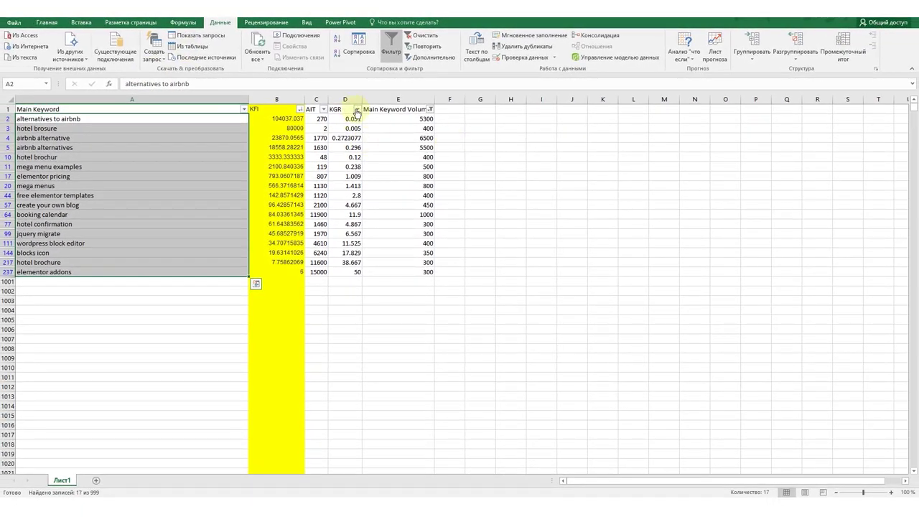
{"action": "left_click", "coordinate": [406, 224]}
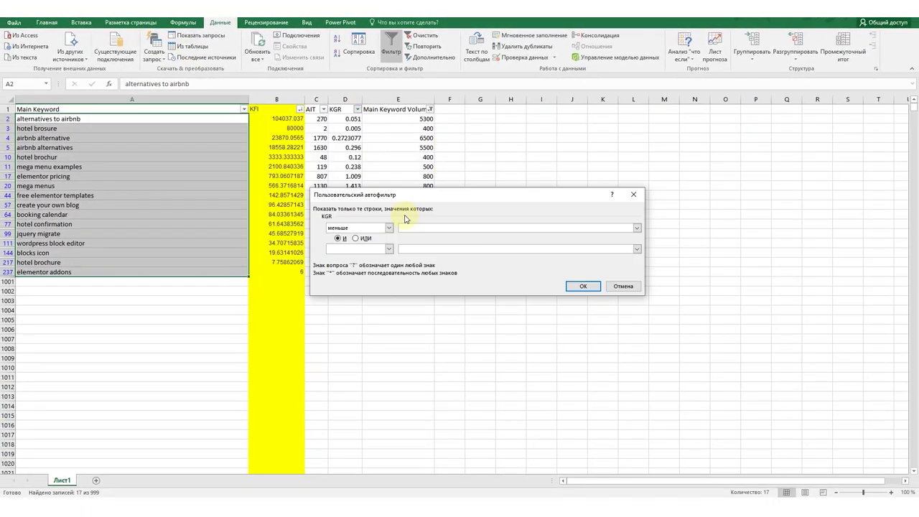
{"action": "key", "text": "Return"}
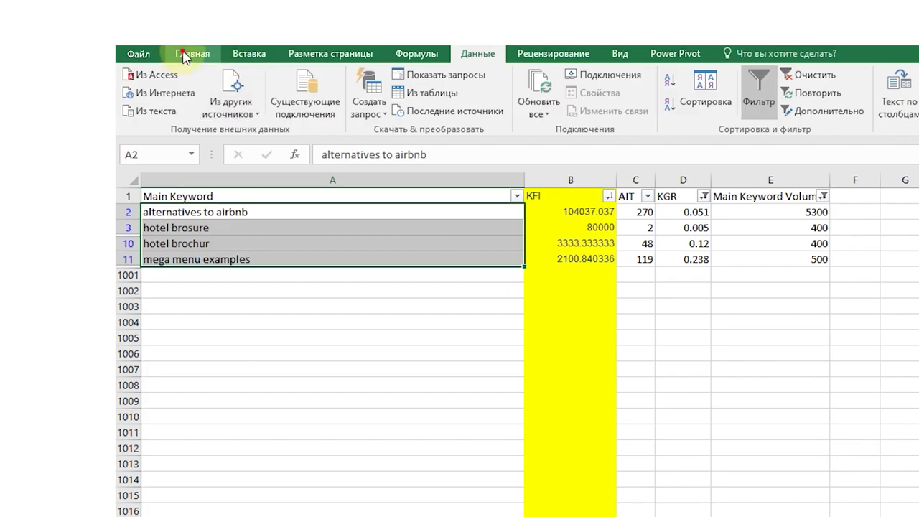
{"action": "left_click", "coordinate": [185, 55]}
{"action": "left_click", "coordinate": [387, 107]}
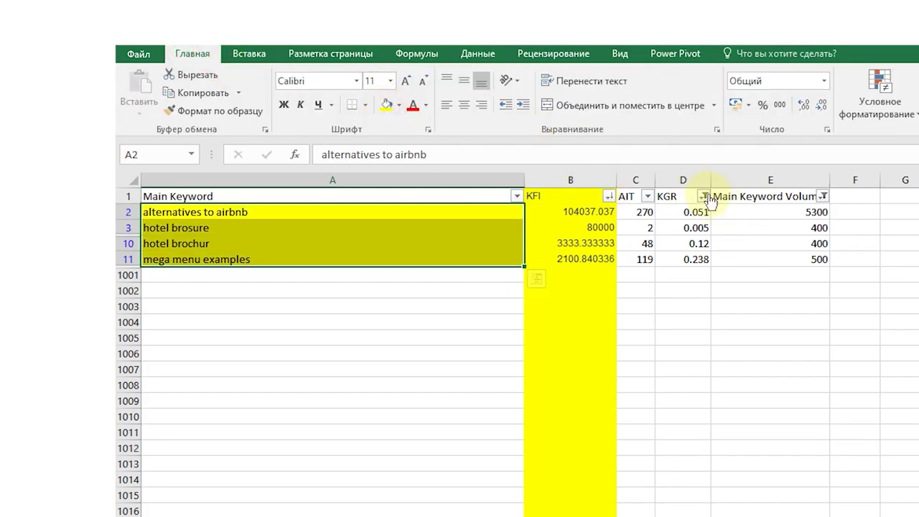
Clear the filters from the KGR and Main Keyword Volume columns.
{"action": "left_click", "coordinate": [705, 197]}
{"action": "left_click", "coordinate": [598, 273]}
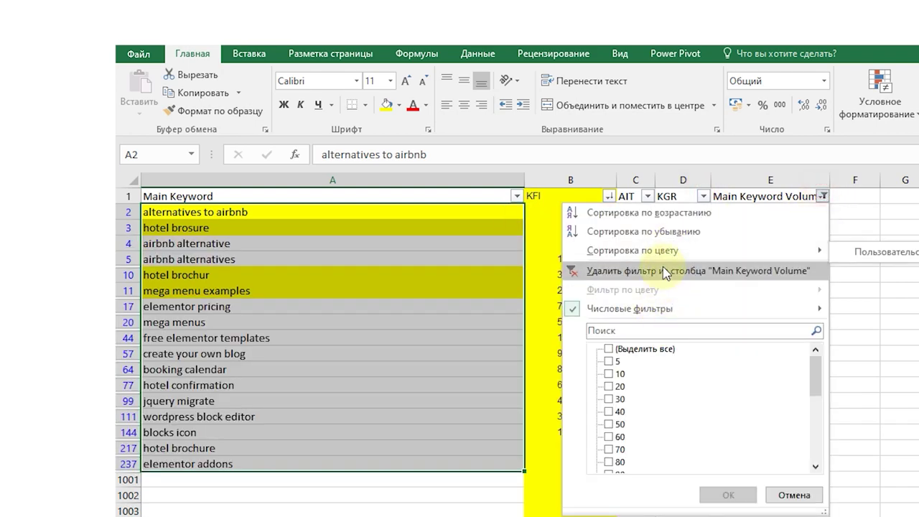
{"action": "left_click", "coordinate": [673, 293]}
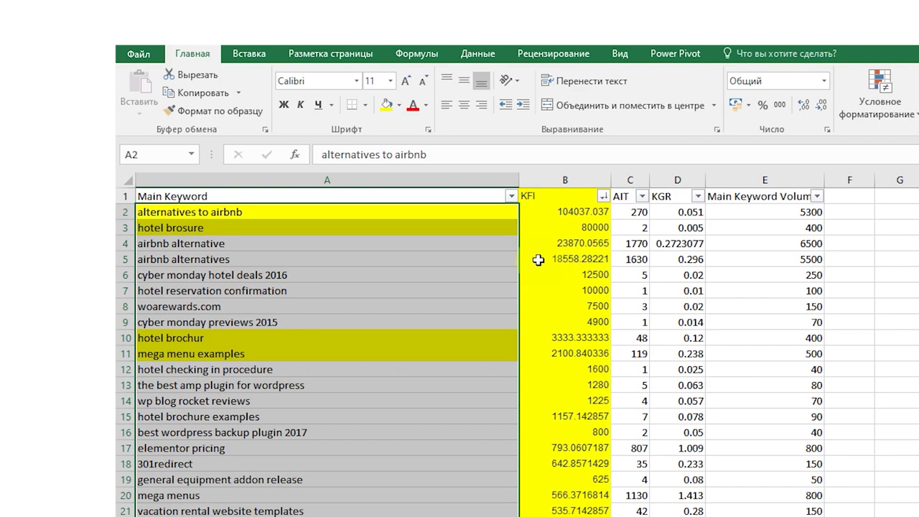
Delete the rows for "cyber monday hotel deals 2016" and "woarewards.com", and select the airbnb keywords in A4:A5.
{"action": "left_click_drag", "start_coordinate": [172, 337], "coordinate": [172, 354]}
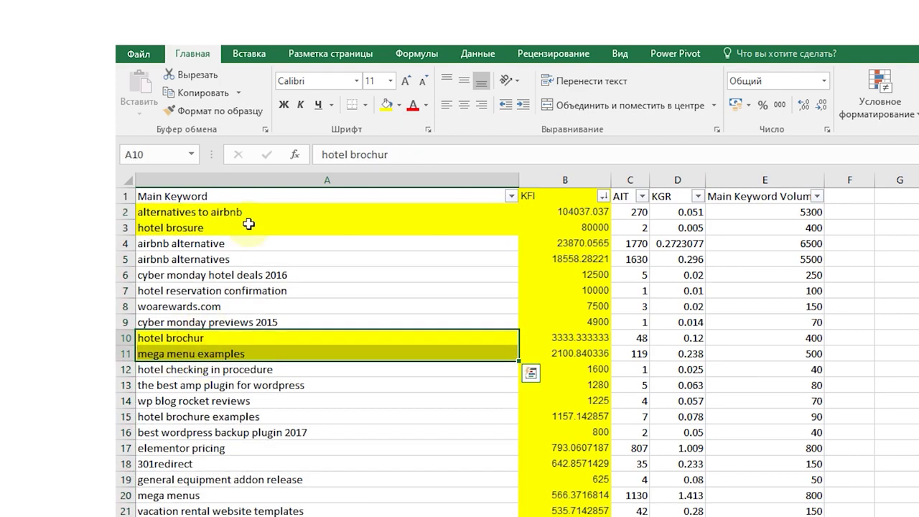
{"action": "left_click_drag", "start_coordinate": [251, 212], "coordinate": [252, 316]}
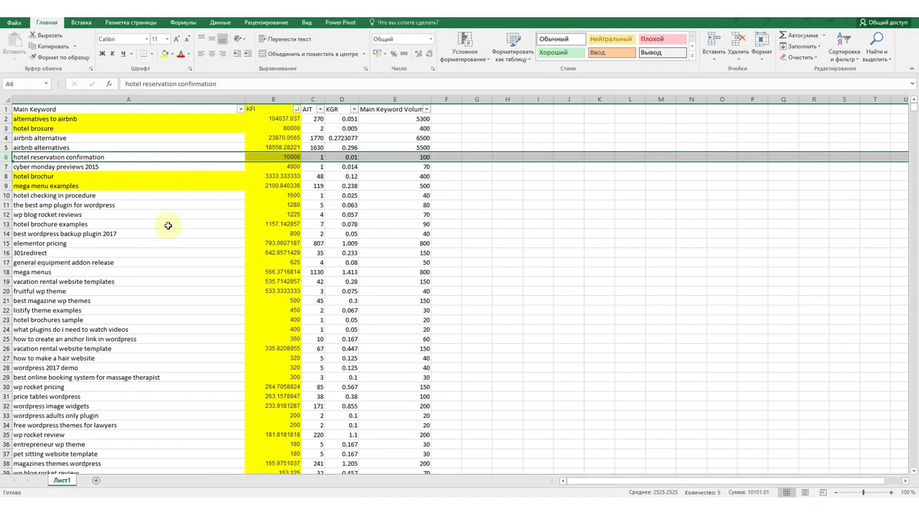
{"action": "key", "text": "ctrl+Home"}
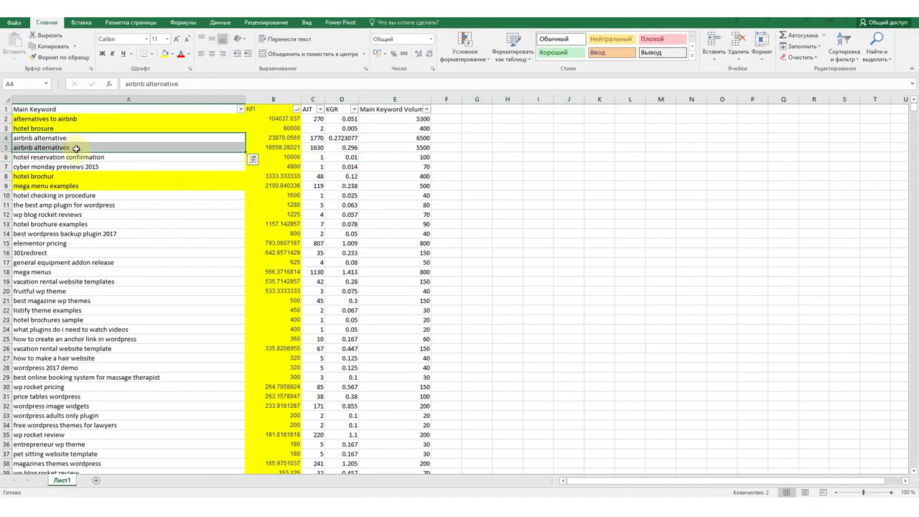